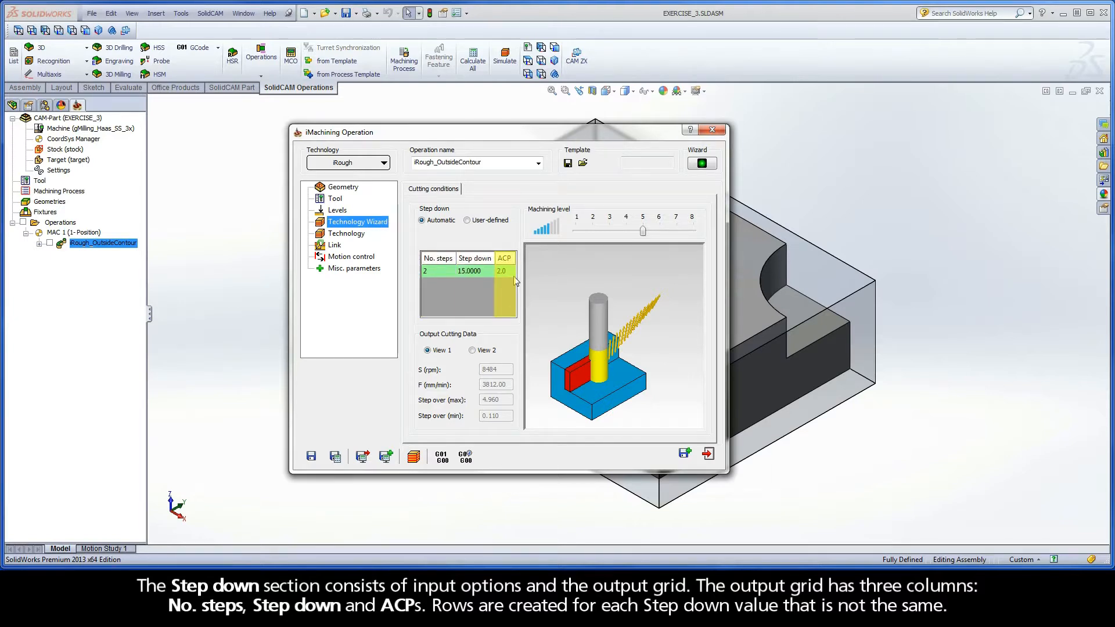
Toggle the step down mode between User-defined and Automatic to compare the resulting depths, ending on Automatic
{"action": "left_click", "coordinate": [467, 221]}
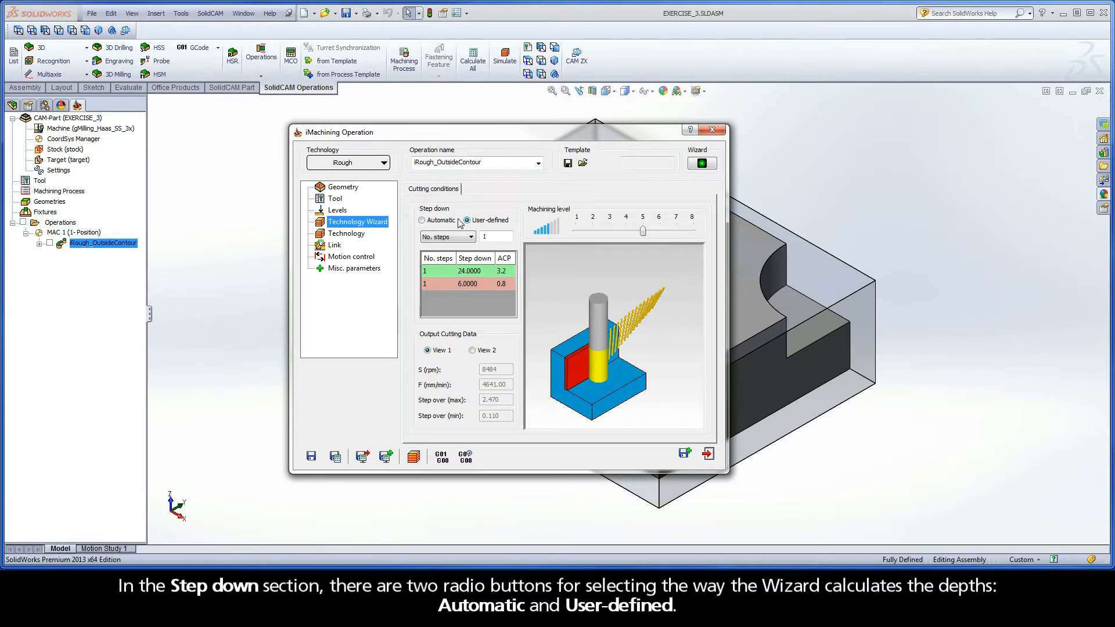
{"action": "left_click", "coordinate": [422, 220]}
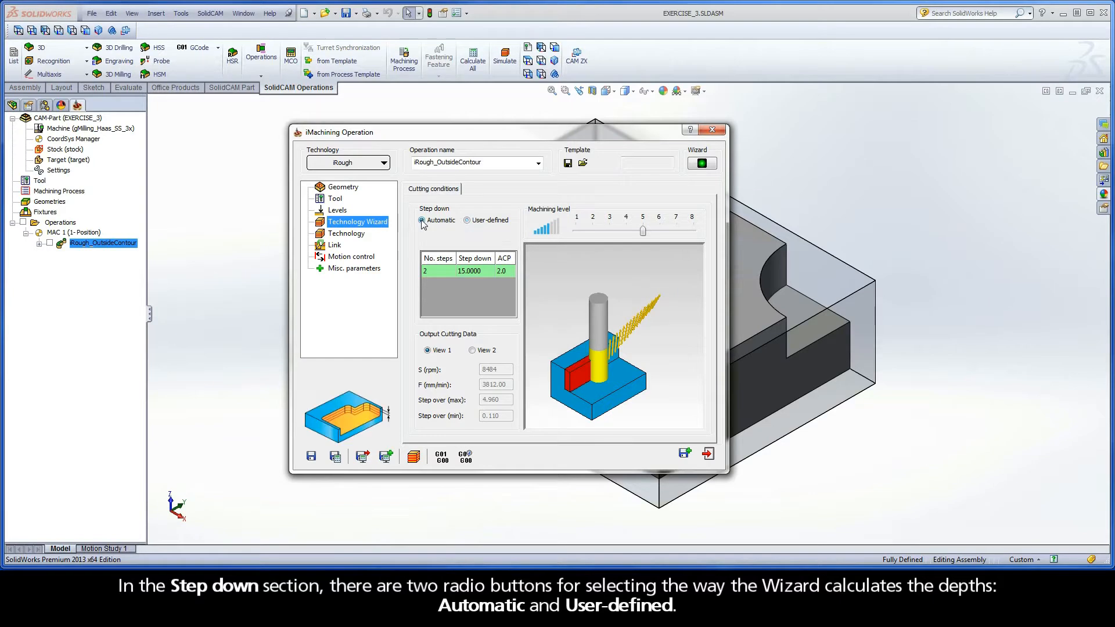
{"action": "left_click", "coordinate": [467, 220]}
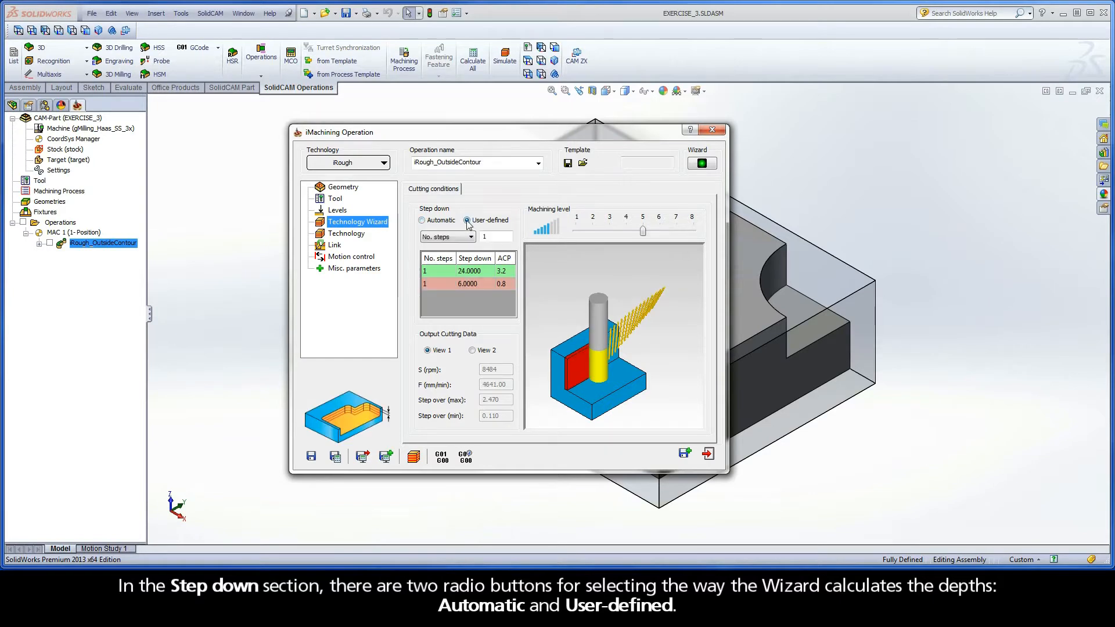
{"action": "left_click", "coordinate": [421, 220]}
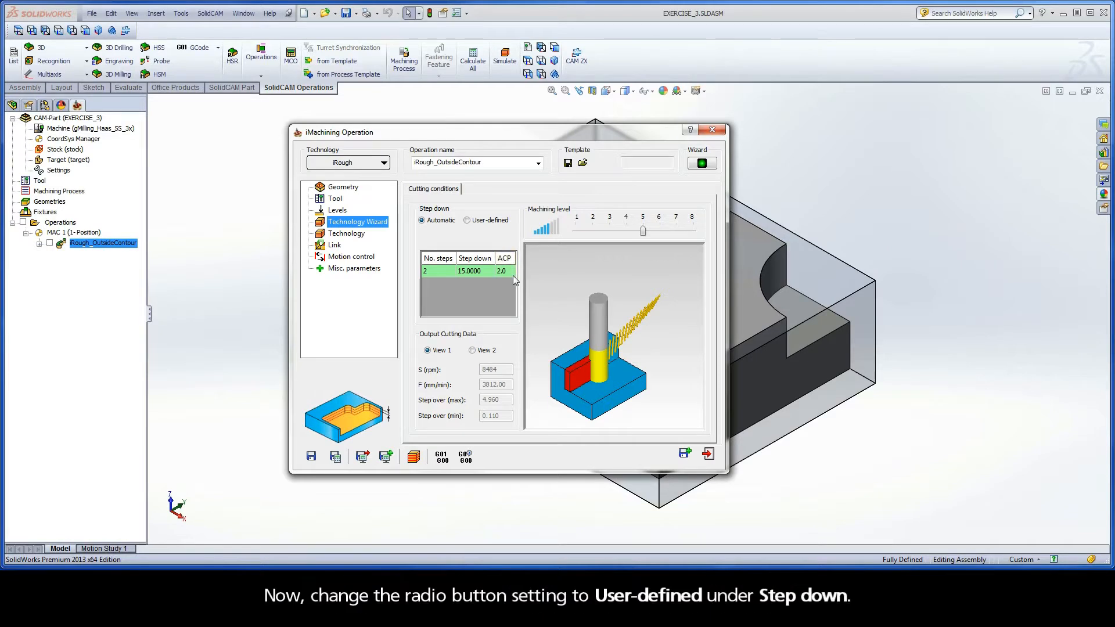
Set the step down to User-defined by No. steps with a value of 4, and save and calculate the operation
{"action": "left_click", "coordinate": [467, 220]}
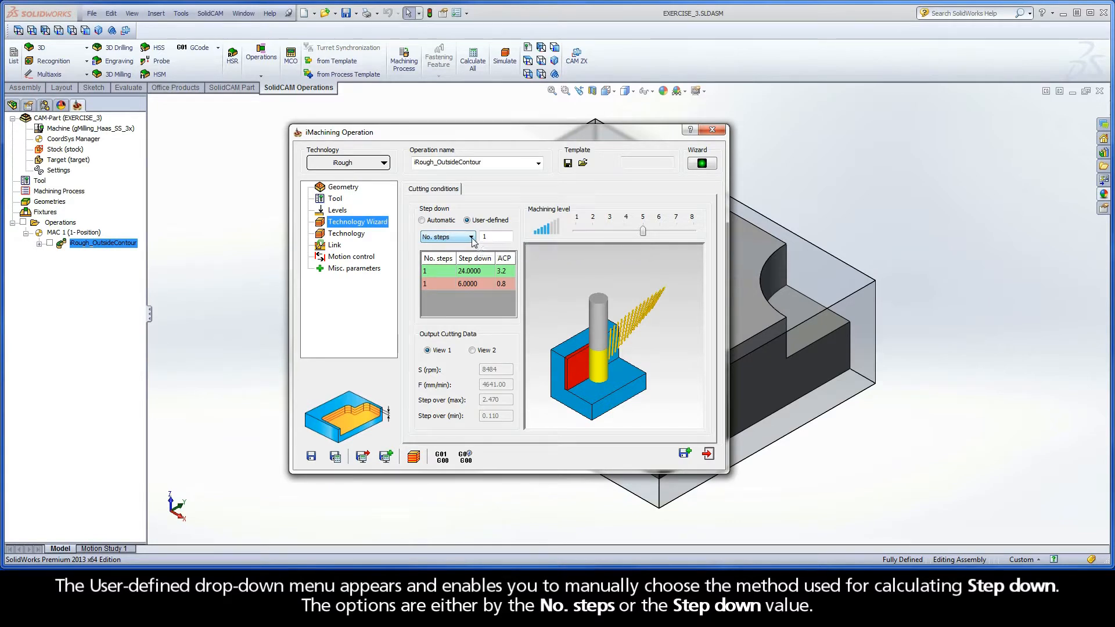
{"action": "left_click", "coordinate": [471, 238]}
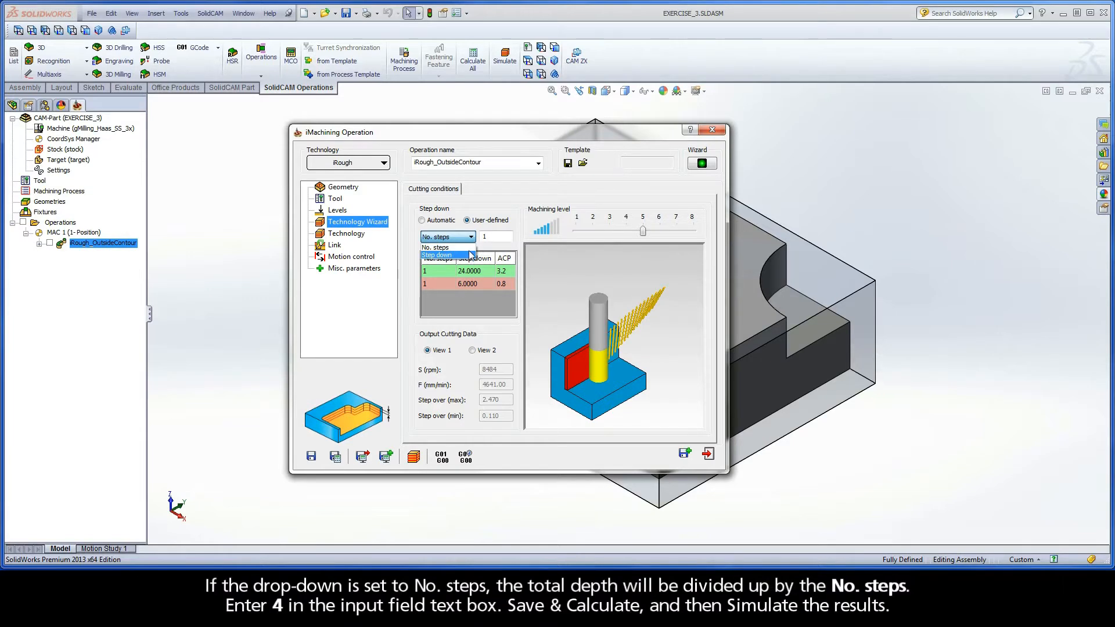
{"action": "left_click", "coordinate": [470, 249]}
{"action": "double_click", "coordinate": [481, 237]}
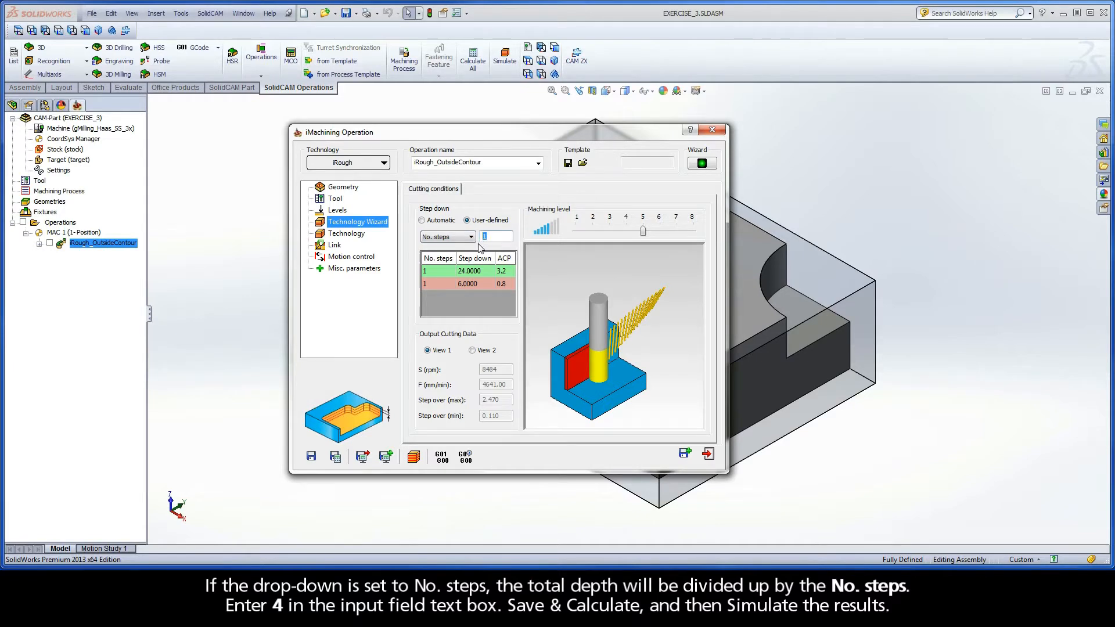
{"action": "type", "text": "4"}
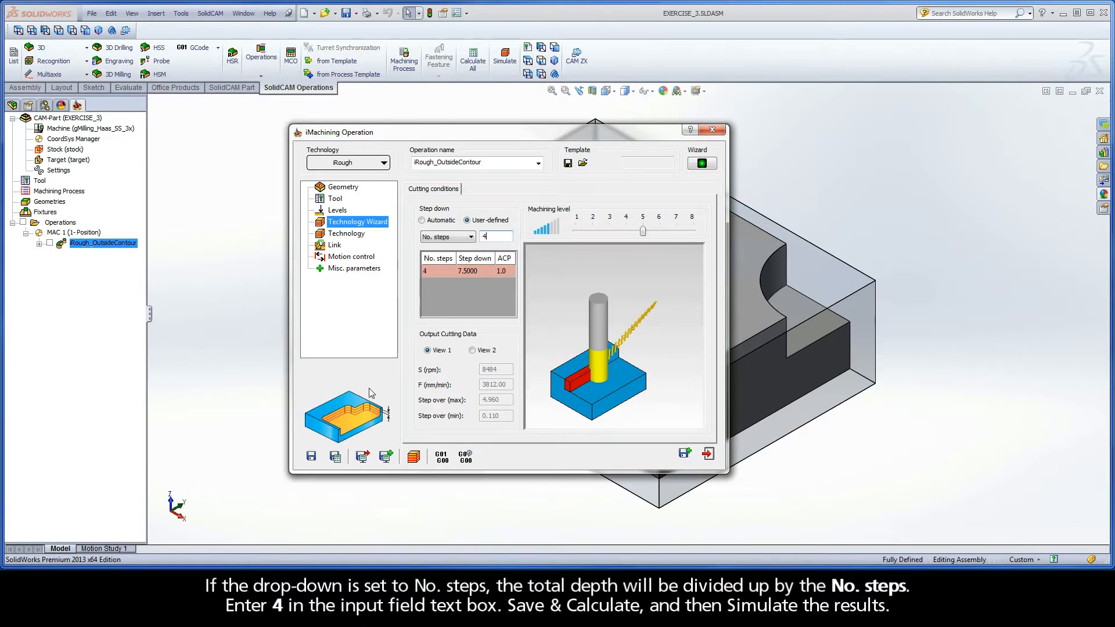
{"action": "left_click", "coordinate": [335, 457]}
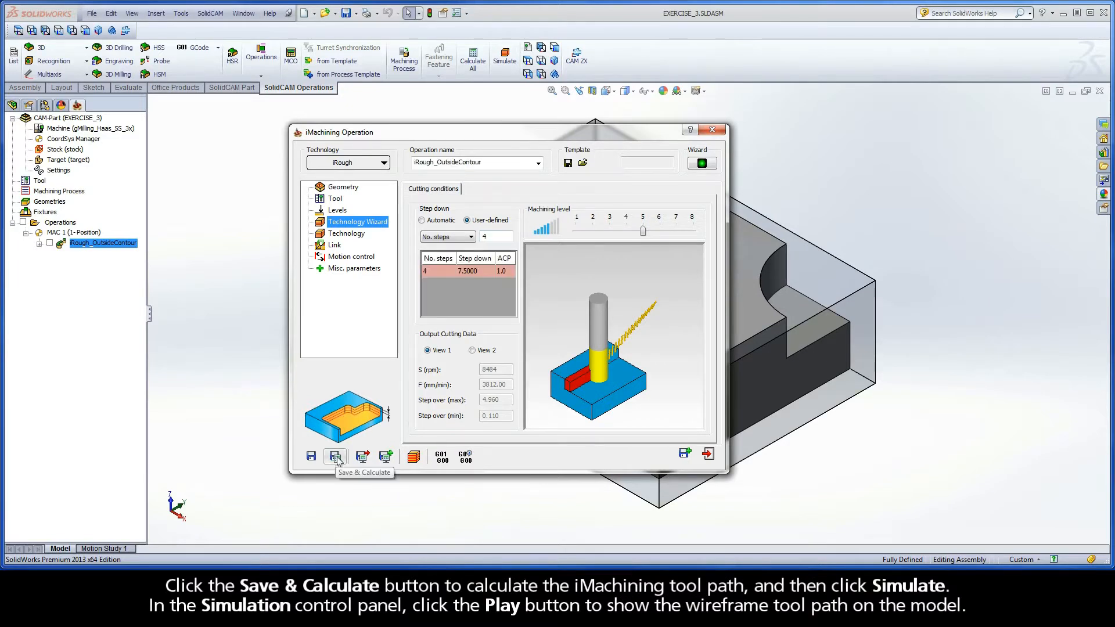
Play the Host CAD simulation of the four-step tool path and exit back to the operation settings
{"action": "left_click", "coordinate": [413, 457]}
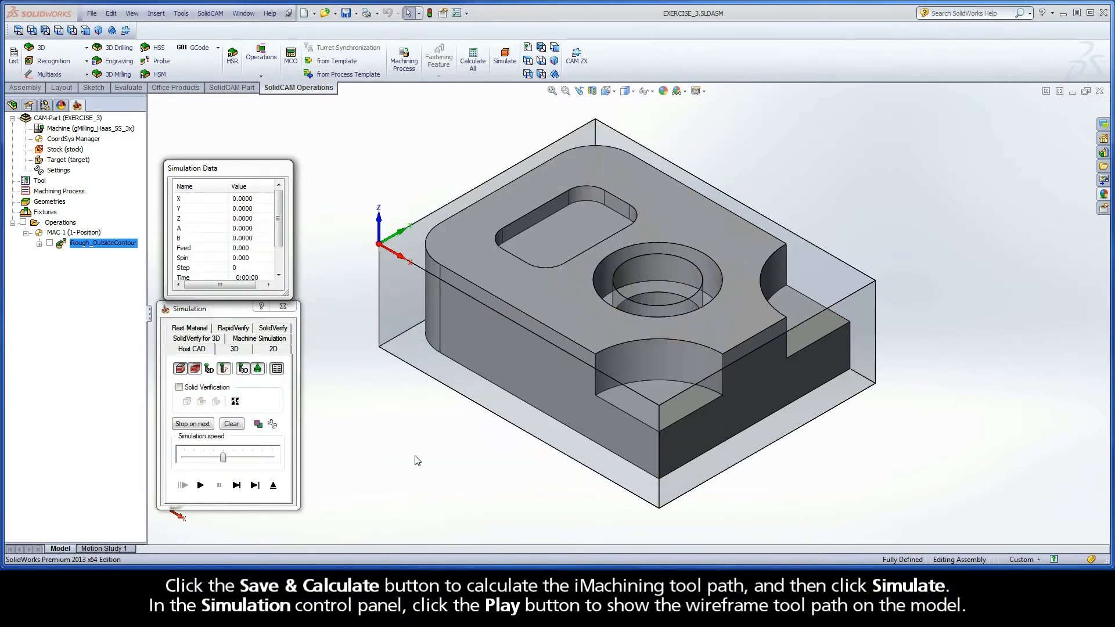
{"action": "left_click", "coordinate": [202, 486]}
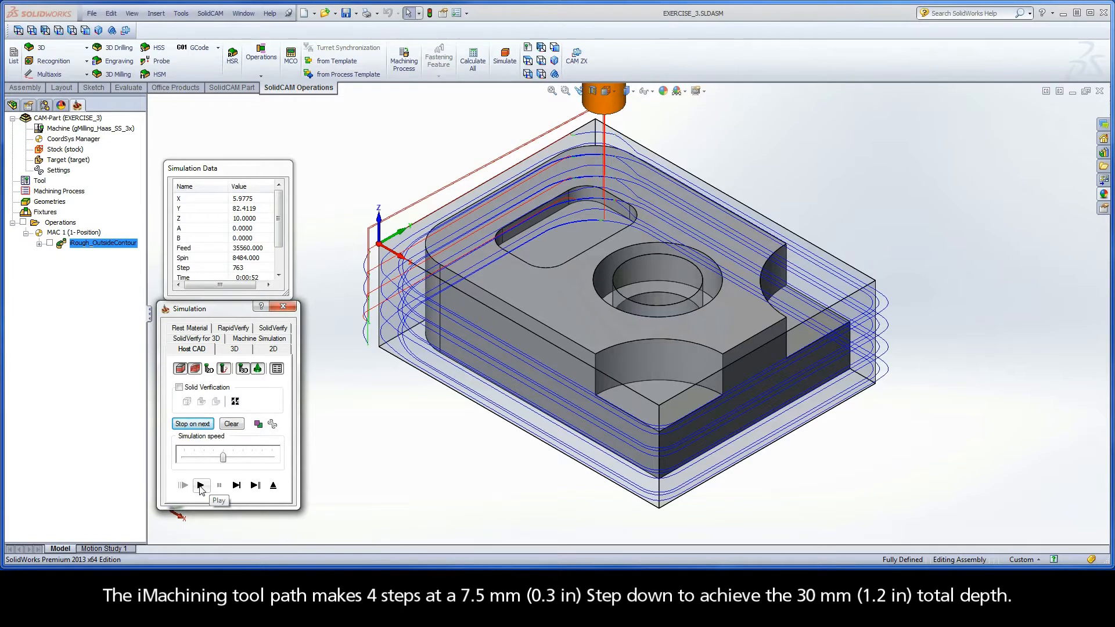
{"action": "left_click", "coordinate": [273, 486]}
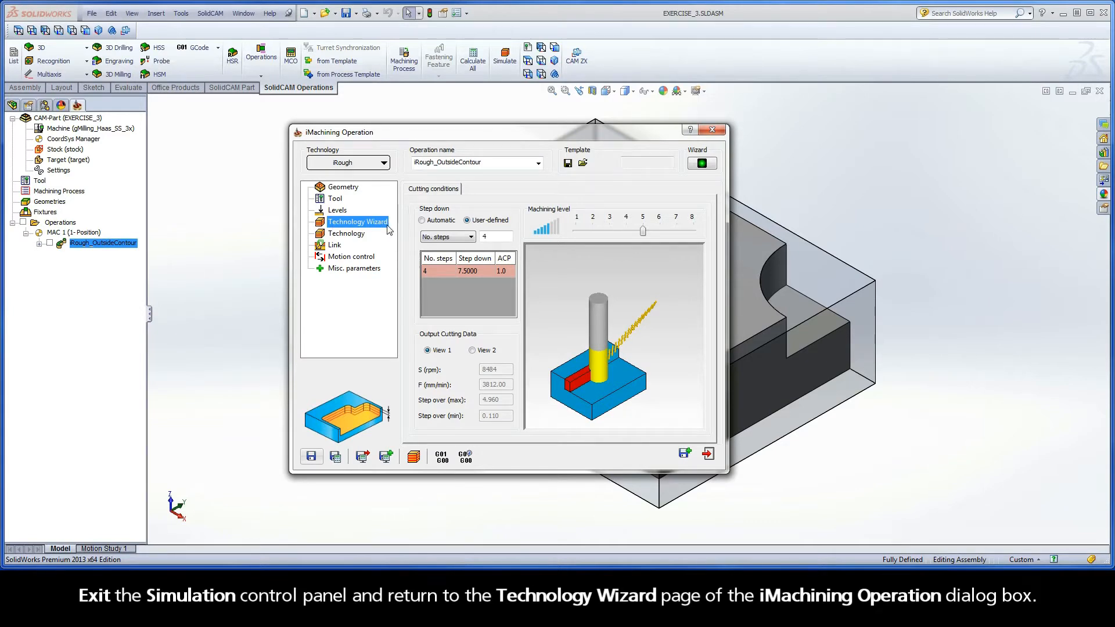
Change the user-defined method to Step down with a value of 3 mm, and save and calculate the operation
{"action": "left_click", "coordinate": [470, 238]}
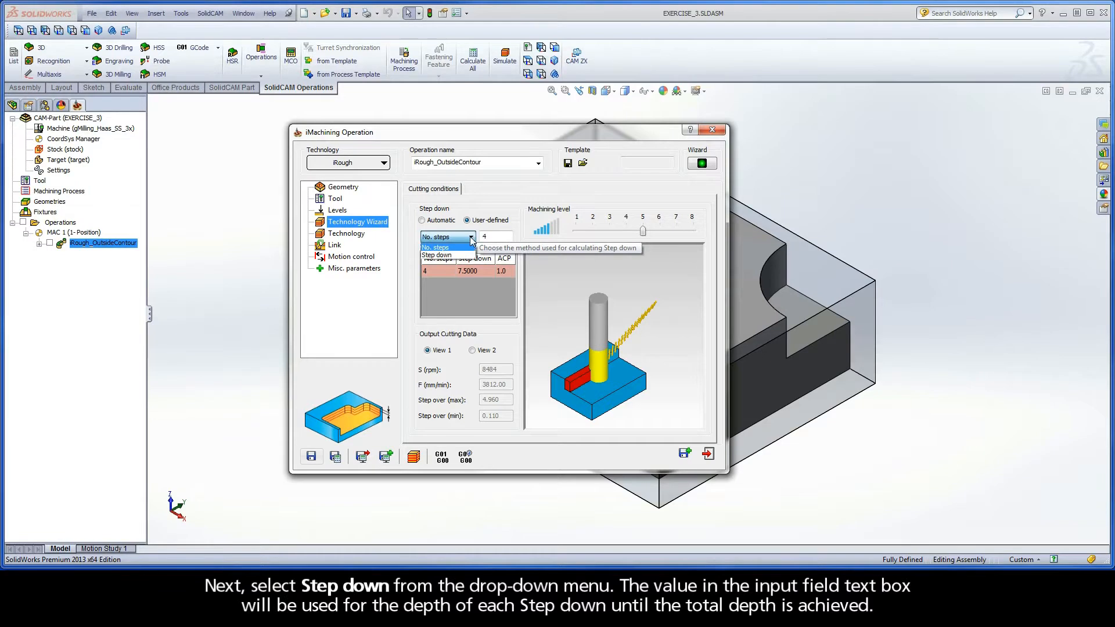
{"action": "left_click", "coordinate": [467, 255]}
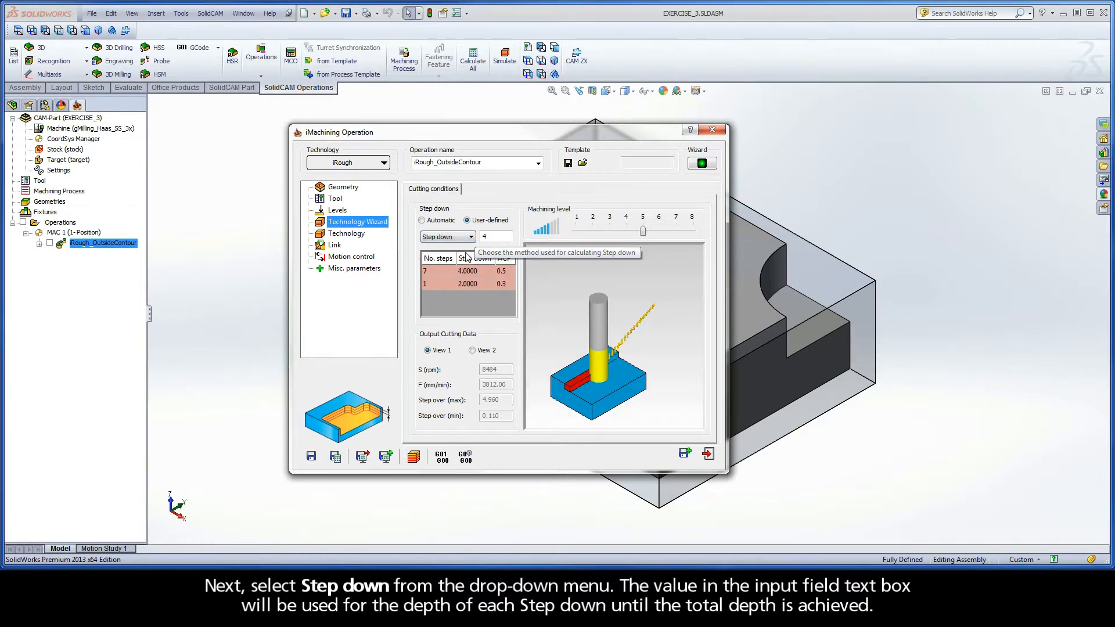
{"action": "double_click", "coordinate": [483, 237]}
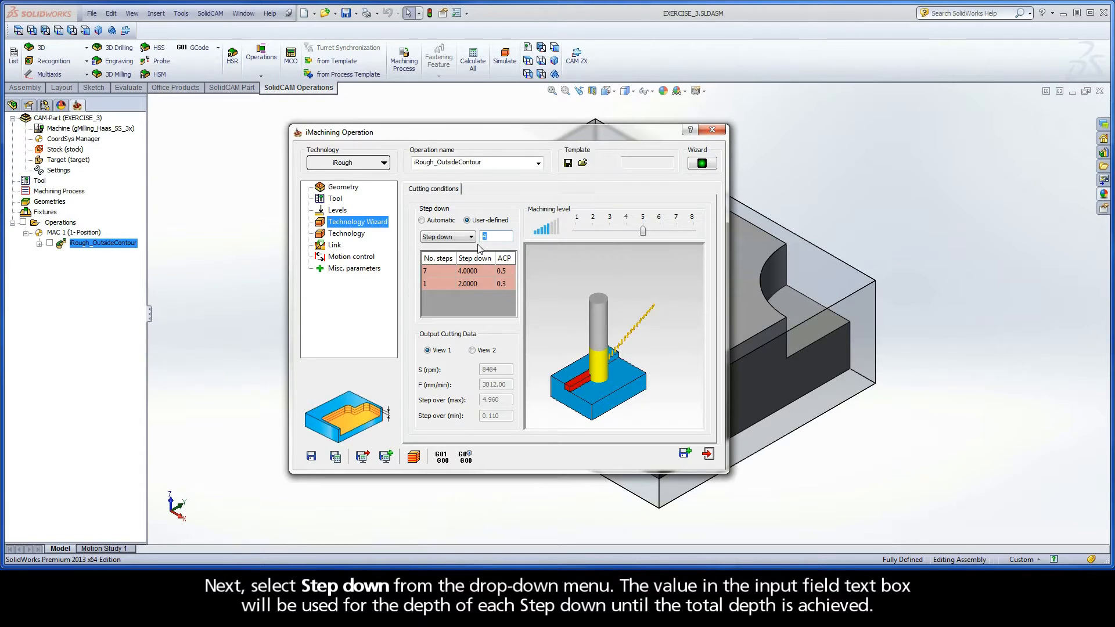
{"action": "type", "text": "3"}
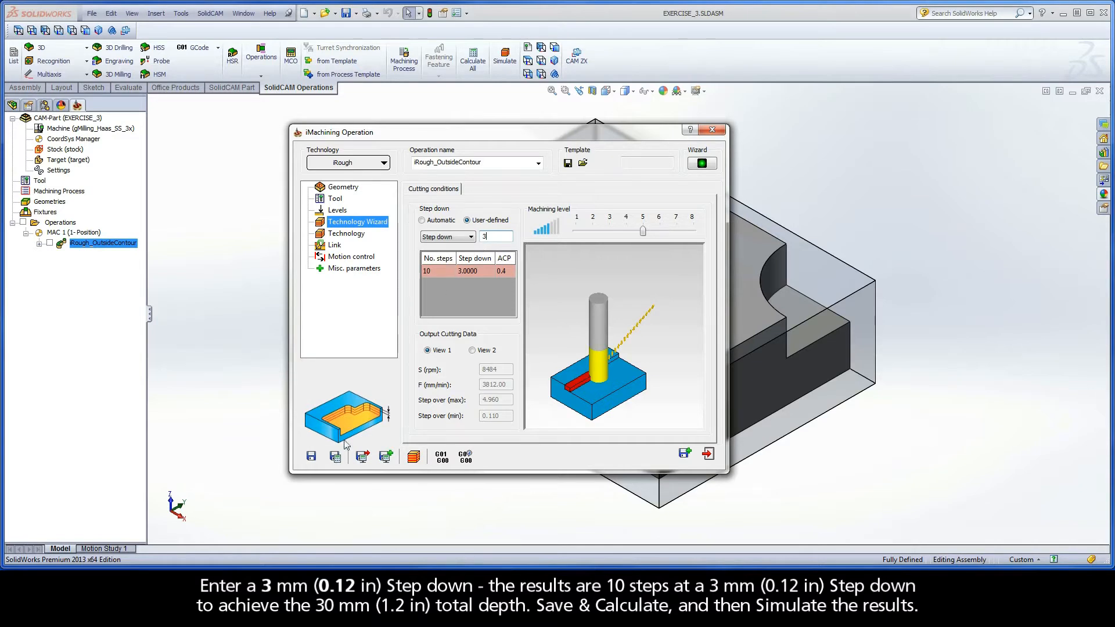
{"action": "left_click", "coordinate": [335, 457]}
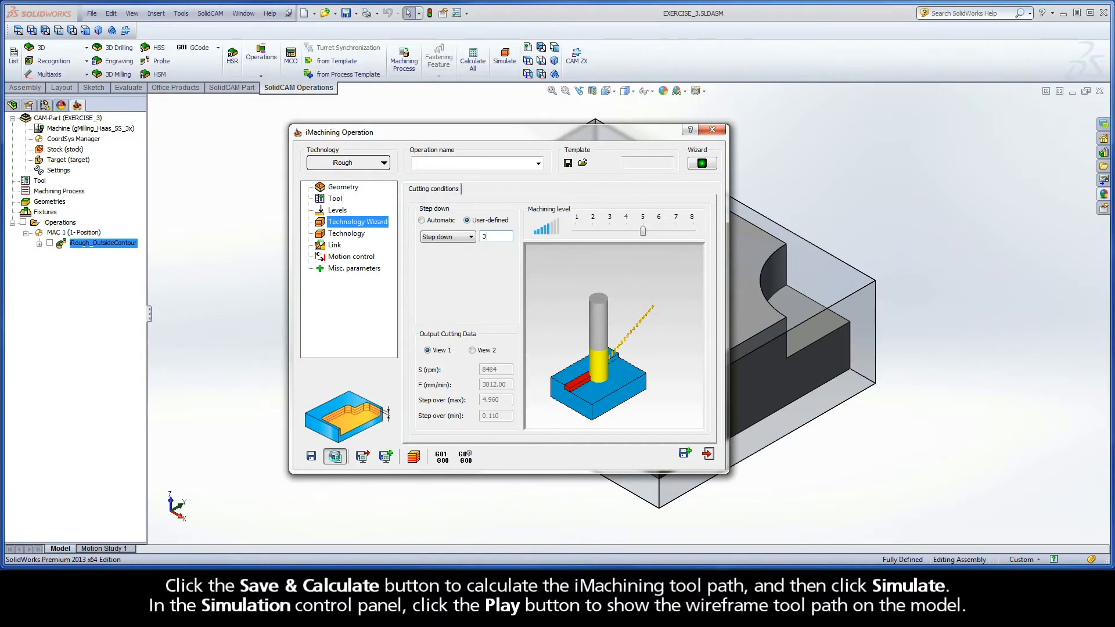
Simulate the 3 mm step down tool path at a slightly higher simulation speed, and exit the simulation
{"action": "left_click", "coordinate": [414, 456]}
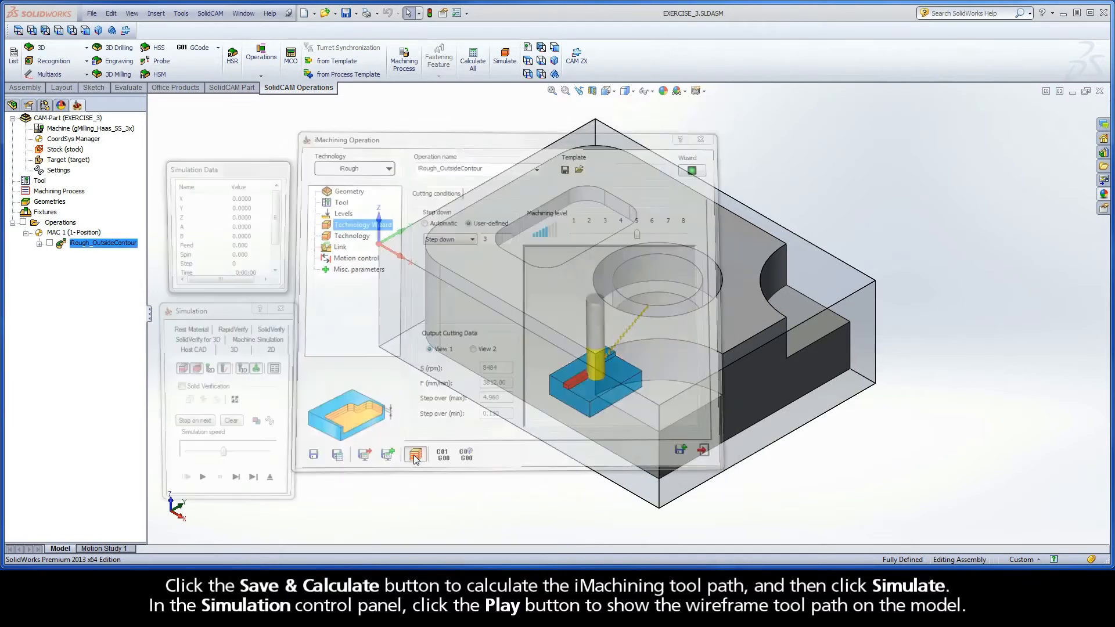
{"action": "left_click", "coordinate": [201, 485]}
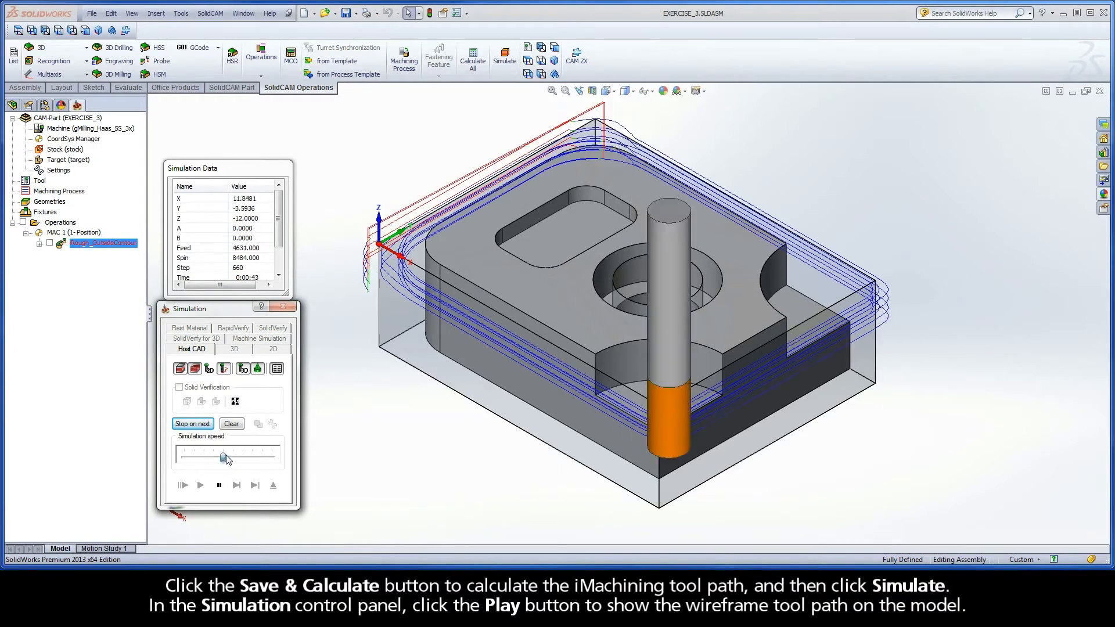
{"action": "left_click_drag", "start_coordinate": [226, 459], "coordinate": [234, 460]}
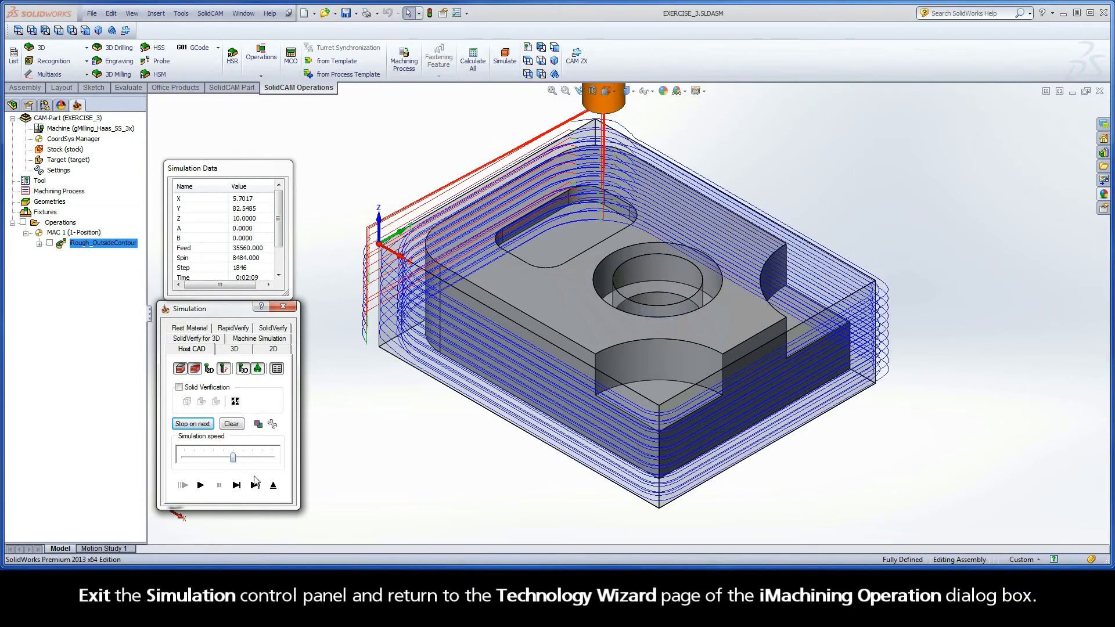
{"action": "left_click", "coordinate": [272, 485]}
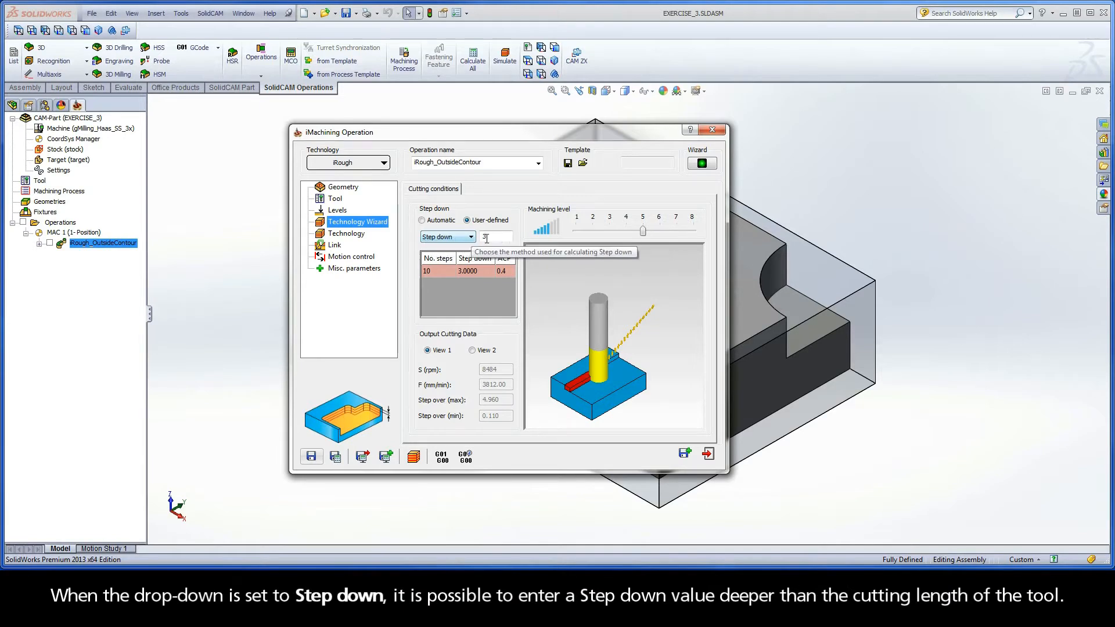
Set the user-defined step down value to 30 mm, the full depth, and save and calculate the operation
{"action": "left_click_drag", "start_coordinate": [488, 237], "coordinate": [476, 238]}
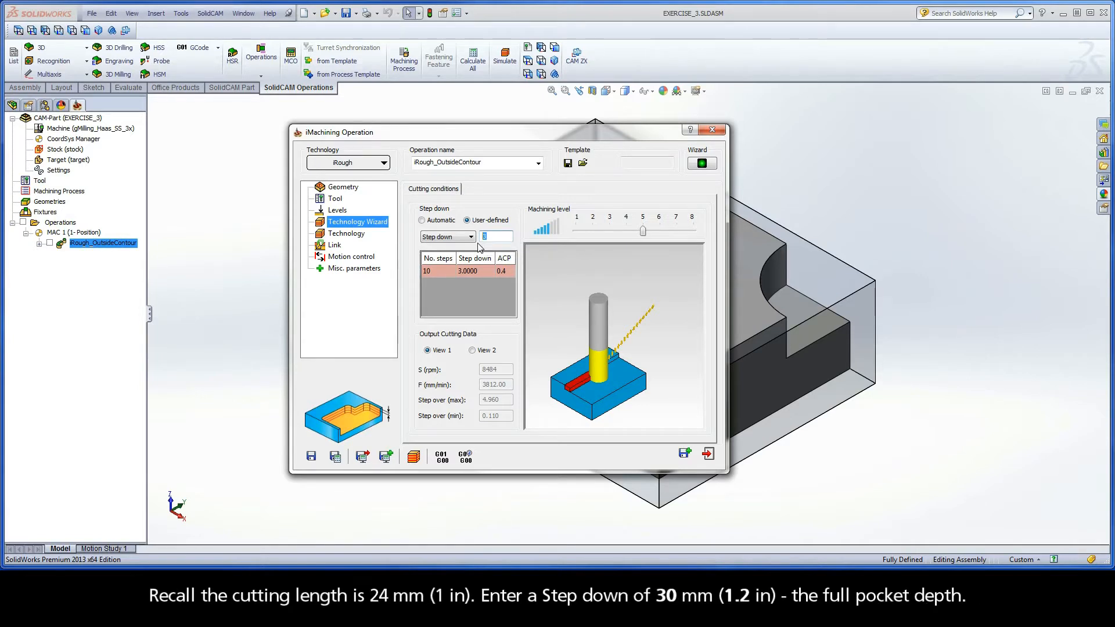
{"action": "type", "text": "0"}
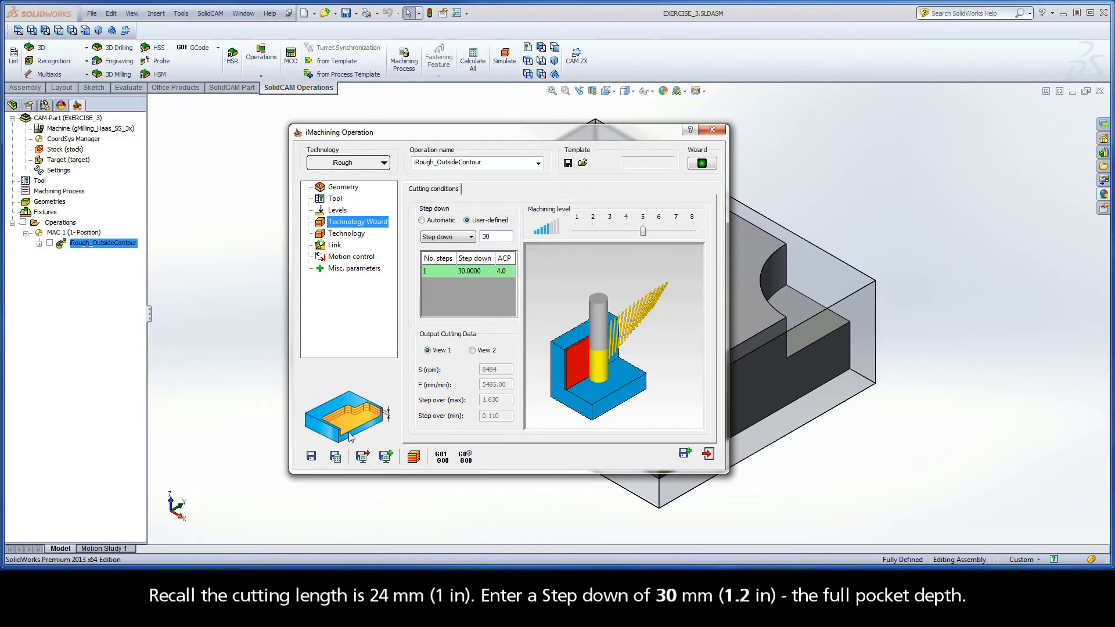
{"action": "left_click", "coordinate": [336, 459]}
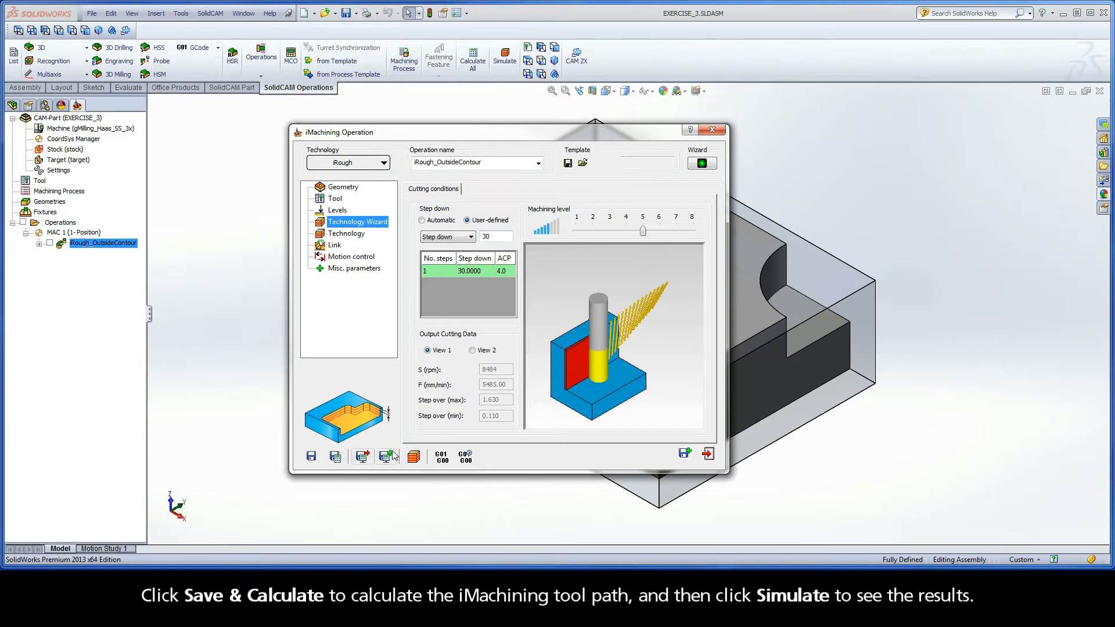
Play the simulation of the 30 mm step down tool path and exit back to the operation settings
{"action": "left_click", "coordinate": [414, 458]}
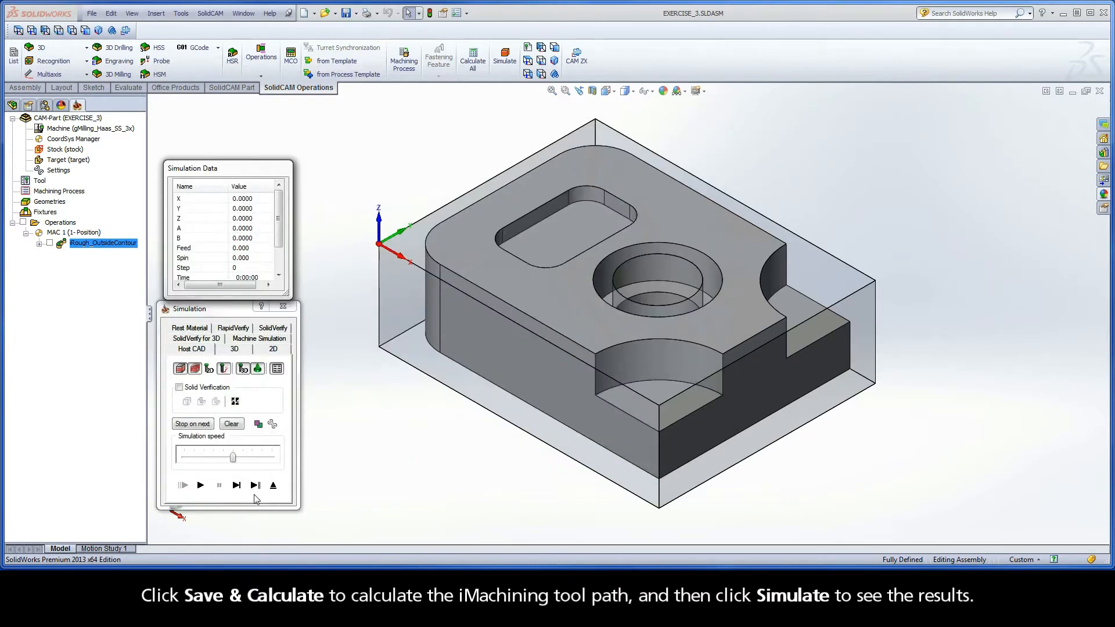
{"action": "left_click", "coordinate": [201, 485]}
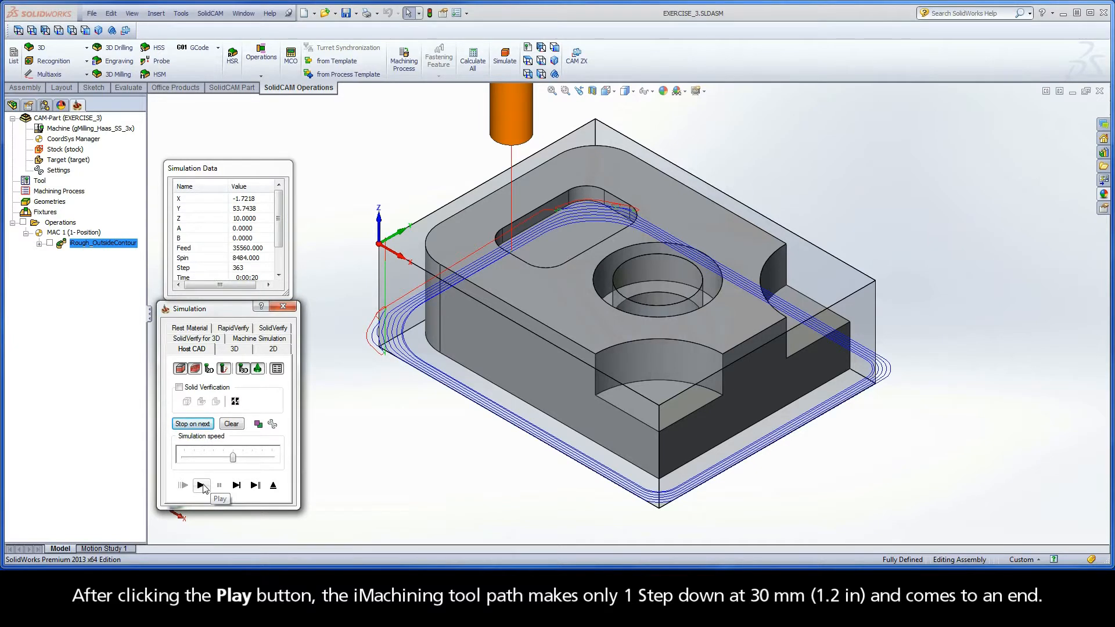
{"action": "left_click", "coordinate": [273, 486]}
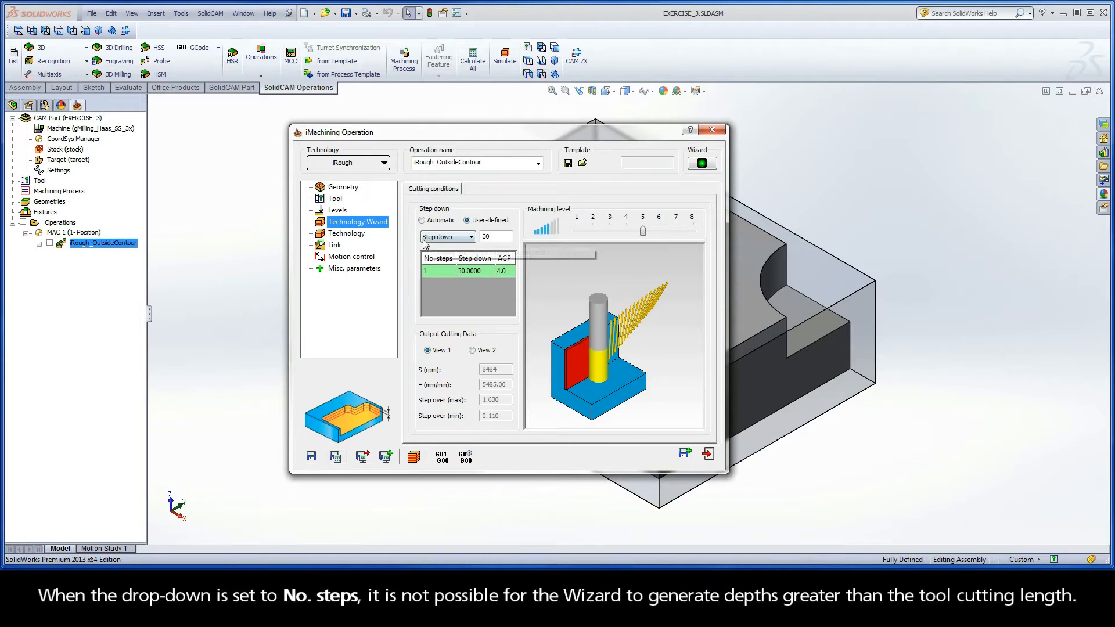
Switch the user-defined method back to No. steps with a value of 1, and save and calculate the operation
{"action": "left_click", "coordinate": [469, 237]}
{"action": "left_click", "coordinate": [447, 249]}
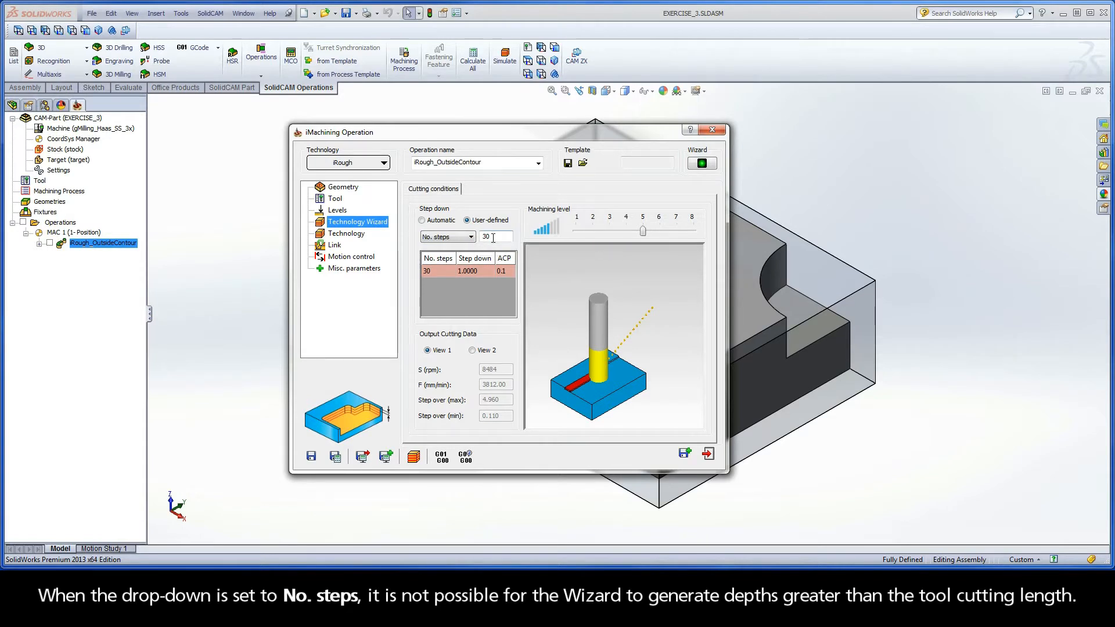
{"action": "left_click_drag", "start_coordinate": [493, 238], "coordinate": [482, 239]}
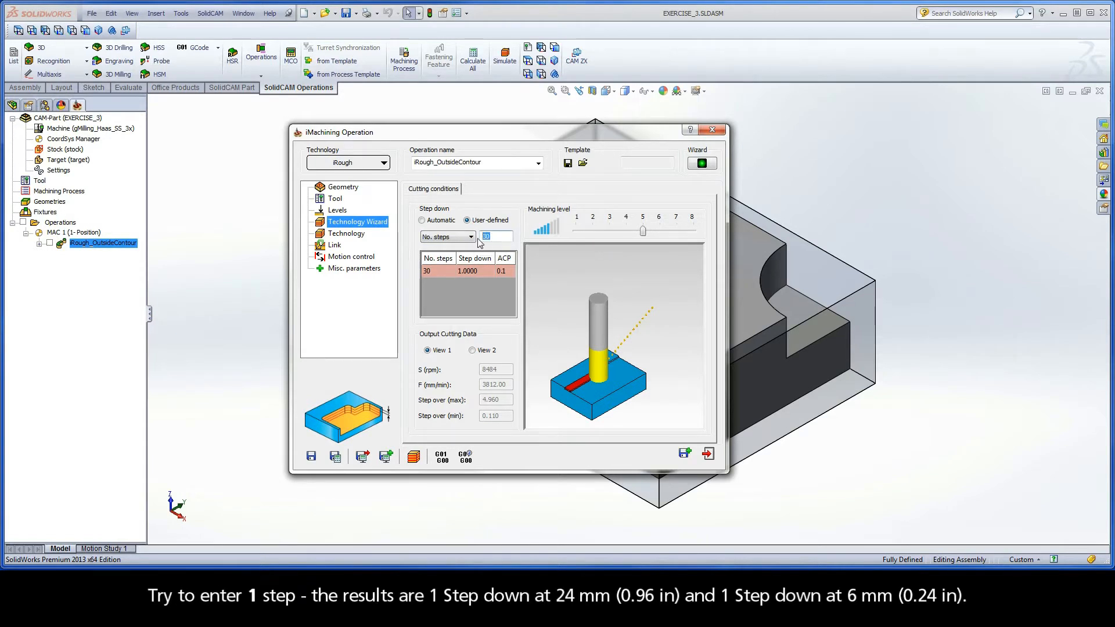
{"action": "type", "text": "1"}
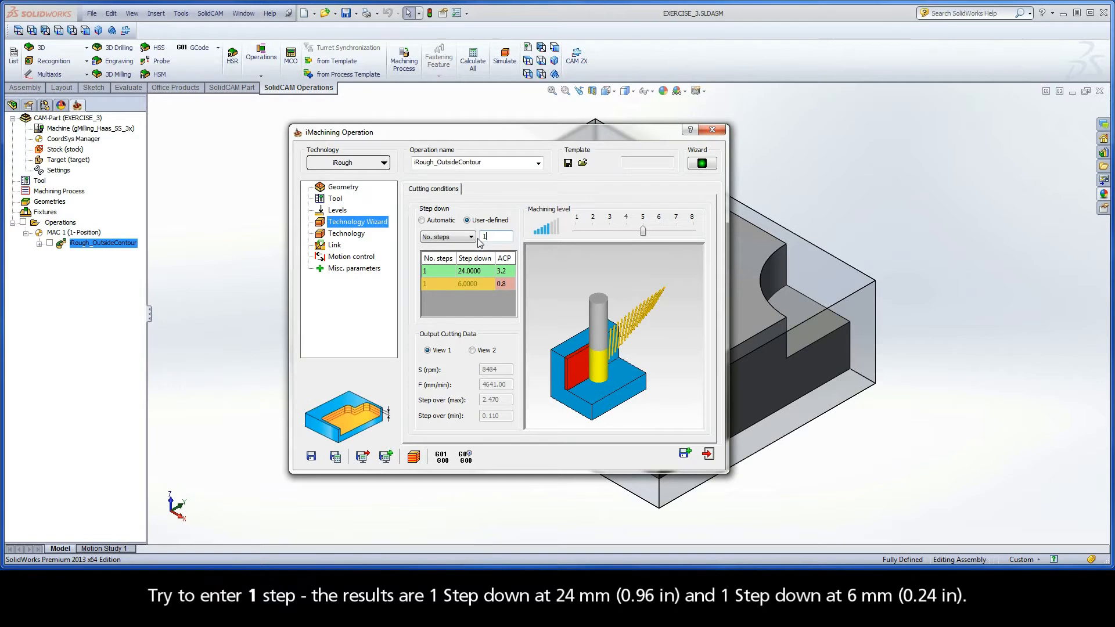
{"action": "left_click", "coordinate": [336, 459]}
Play the simulation of the tool path calculated with No. steps set to 1, and exit the simulation
{"action": "left_click", "coordinate": [413, 456]}
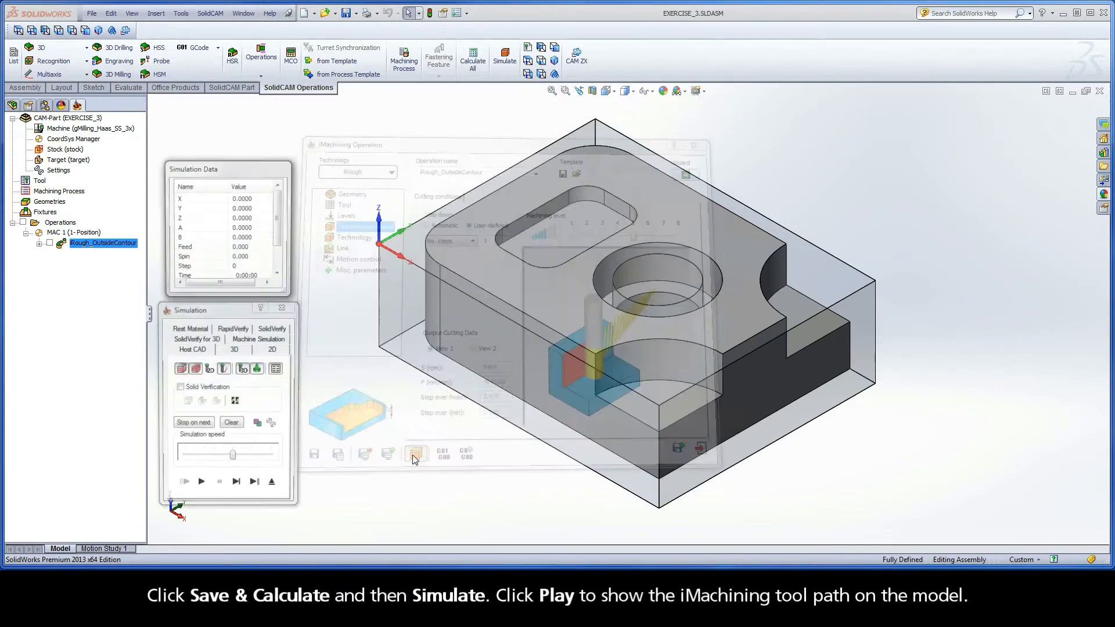
{"action": "left_click", "coordinate": [202, 486]}
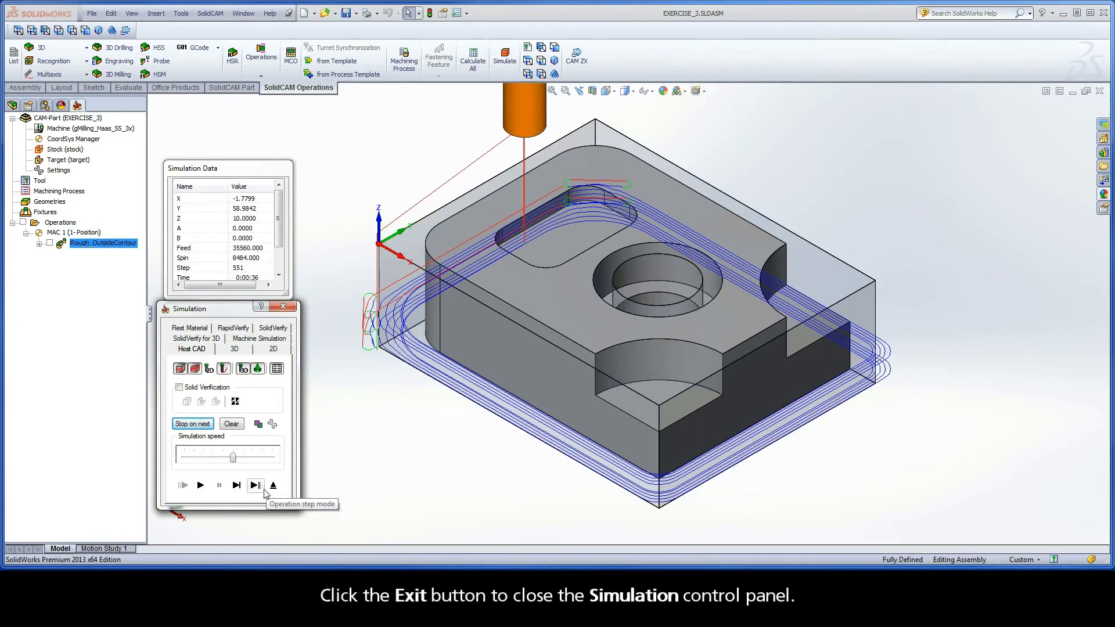
{"action": "left_click", "coordinate": [273, 487]}
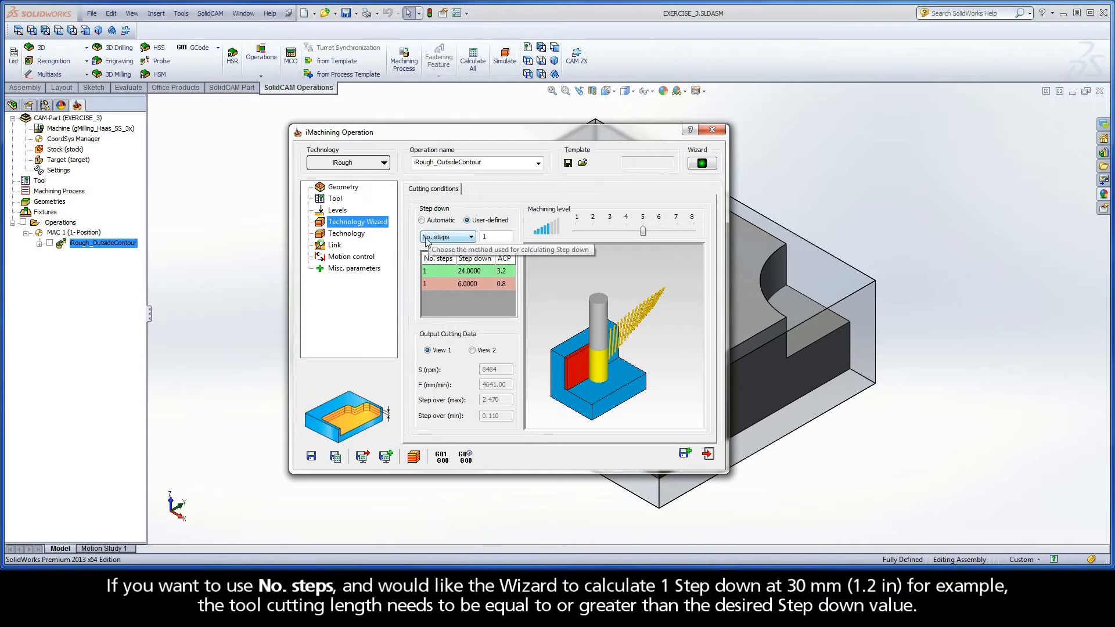
Return the step down mode of the outside contour roughing operation to Automatic
{"action": "double_click", "coordinate": [480, 237]}
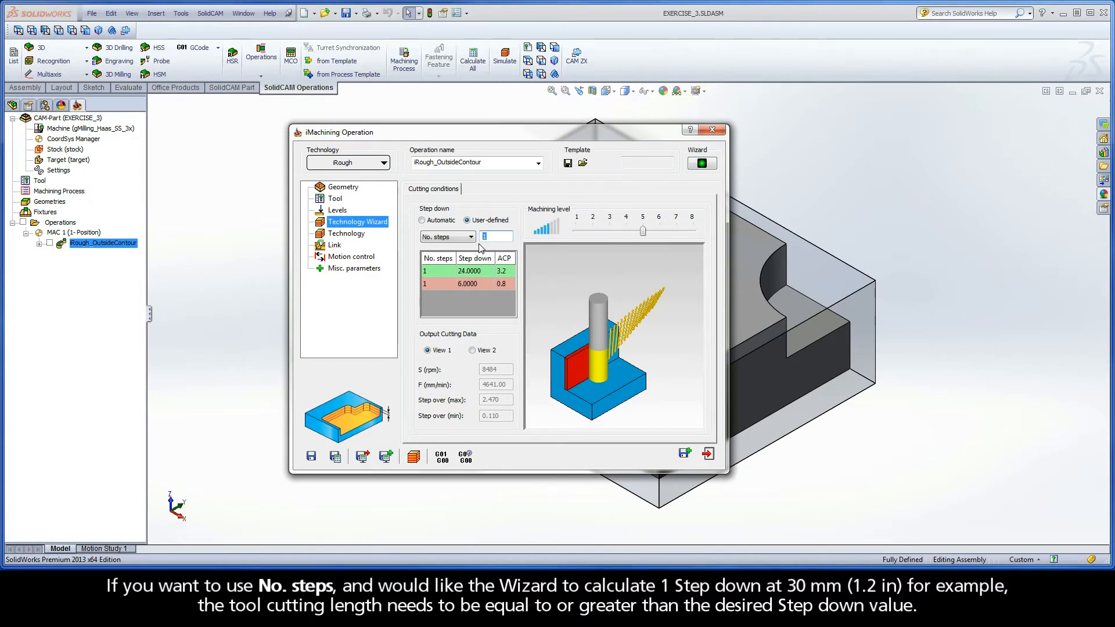
{"action": "left_click", "coordinate": [422, 221]}
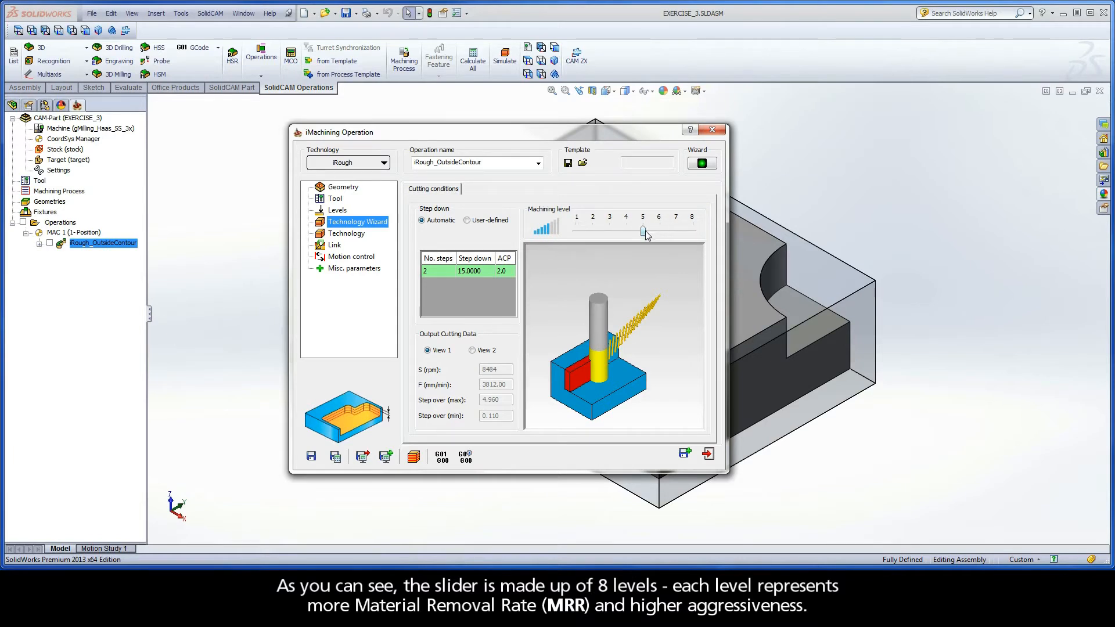
Try the Machining level slider around level 5 and compare the output cutting data in View 2 and View 1
{"action": "mouse_move", "coordinate": [643, 231]}
{"action": "left_mouse_down"}
{"action": "mouse_move", "coordinate": [582, 232]}
{"action": "mouse_move", "coordinate": [693, 230]}
{"action": "mouse_move", "coordinate": [646, 231]}
{"action": "left_mouse_up"}
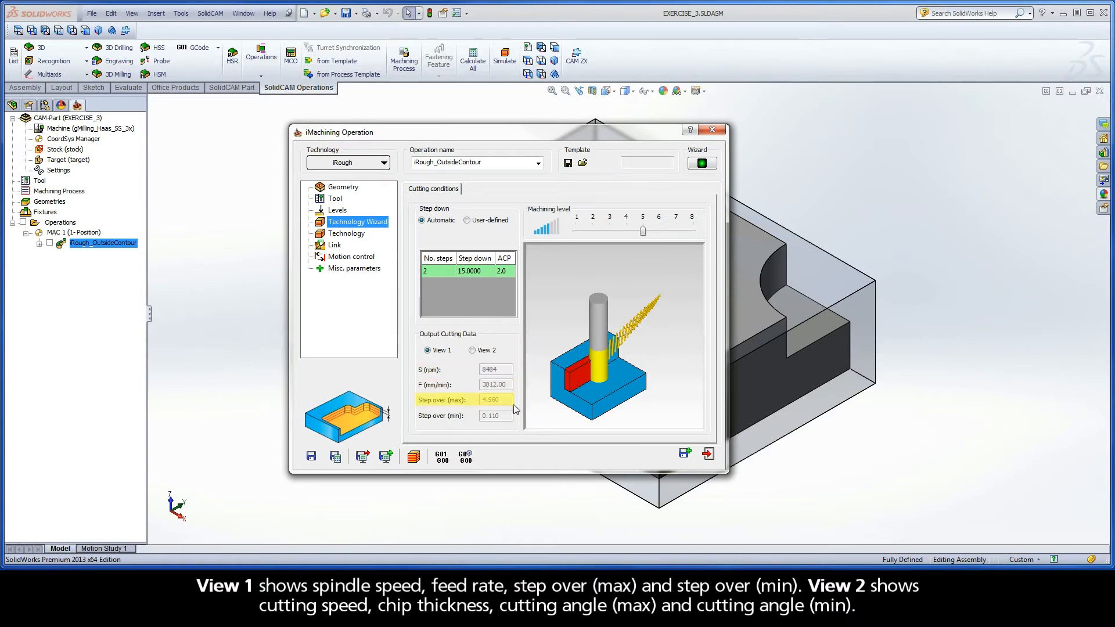
{"action": "left_click", "coordinate": [472, 350]}
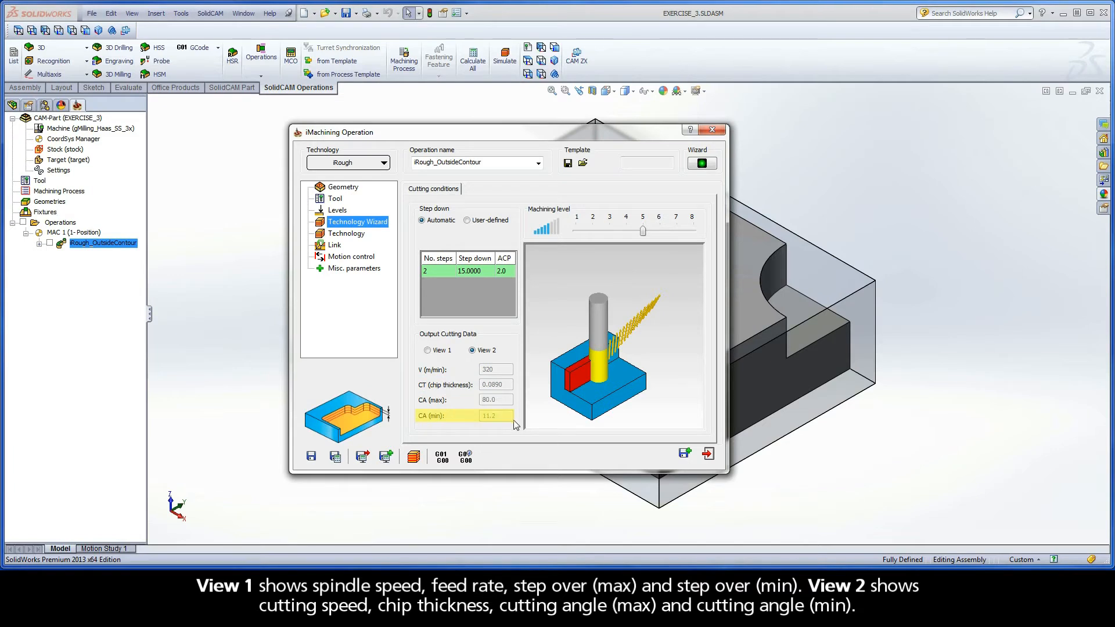
{"action": "left_click", "coordinate": [428, 350]}
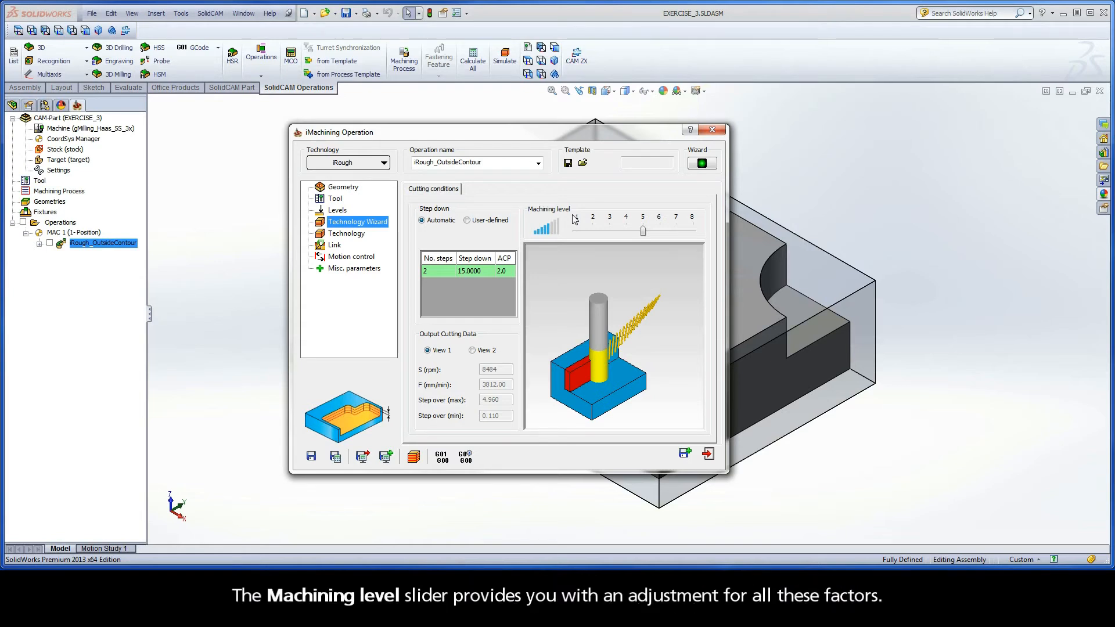
{"action": "mouse_move", "coordinate": [643, 231]}
{"action": "left_mouse_down"}
{"action": "mouse_move", "coordinate": [577, 230]}
{"action": "mouse_move", "coordinate": [698, 233]}
{"action": "mouse_move", "coordinate": [643, 234]}
{"action": "left_mouse_up"}
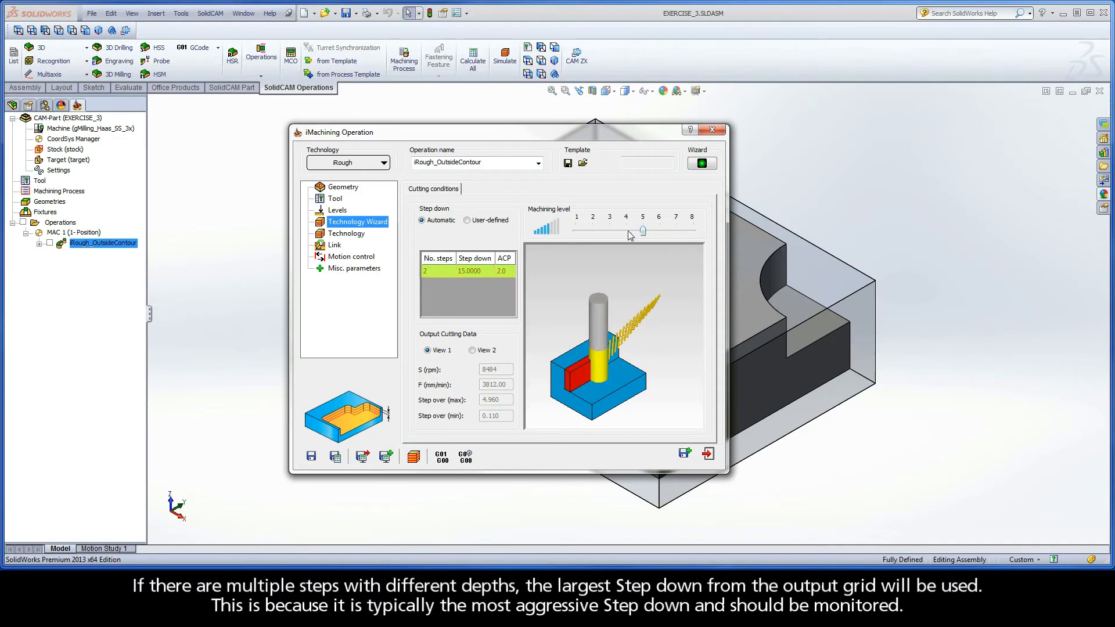
Switch the step down to User-defined to inspect its output grid and cutting data, and return it to Automatic
{"action": "left_click", "coordinate": [468, 220]}
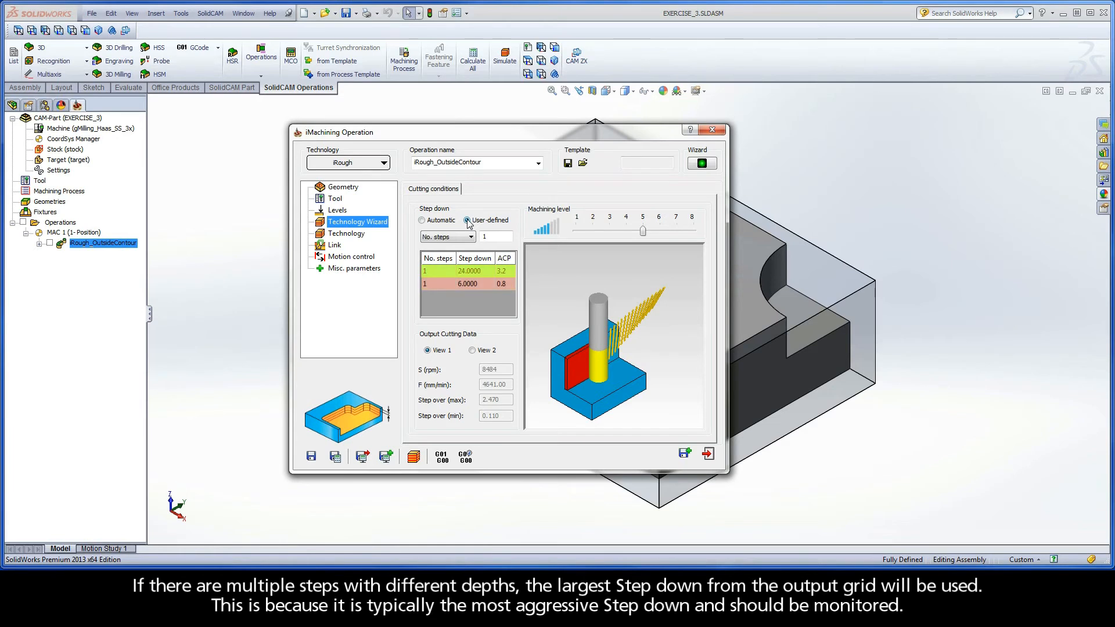
{"action": "left_click", "coordinate": [421, 220]}
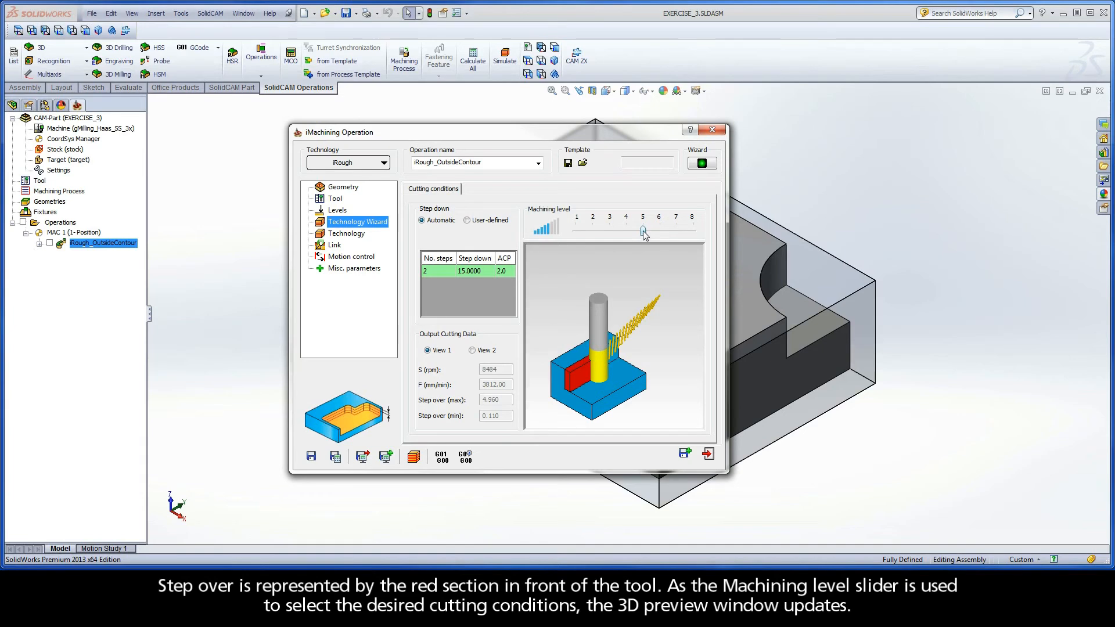
Raise the Machining level to 8 and examine the tool and chips close up in the 3D preview
{"action": "left_click_drag", "start_coordinate": [642, 231], "coordinate": [693, 235]}
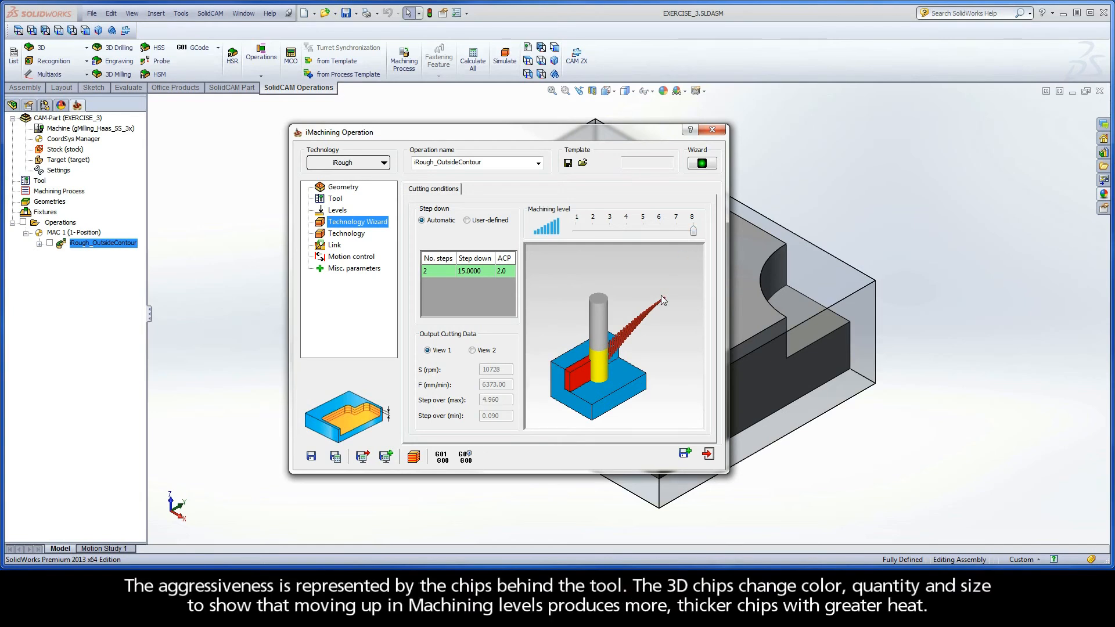
{"action": "scroll", "coordinate": [615, 377], "scroll_direction": "up", "scroll_amount": 4}
{"action": "scroll", "coordinate": [615, 374], "scroll_direction": "up", "scroll_amount": 1}
{"action": "middle_click_drag", "start_coordinate": [629, 339], "coordinate": [601, 329]}
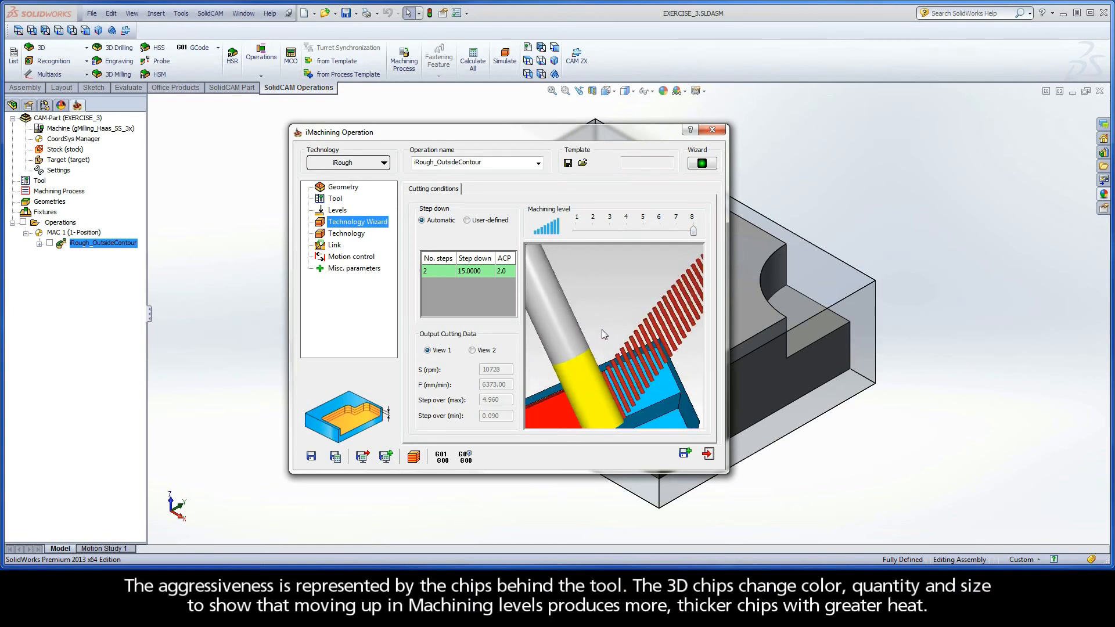
{"action": "middle_click_drag", "start_coordinate": [615, 371], "coordinate": [614, 344], "text": "ctrl"}
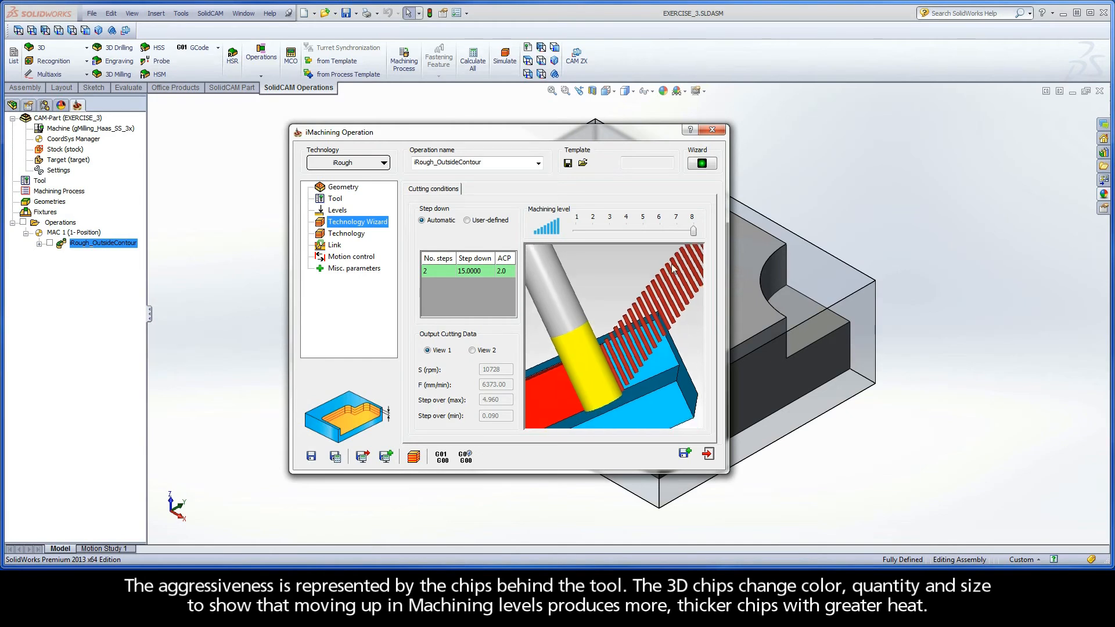
{"action": "mouse_move", "coordinate": [693, 231]}
{"action": "left_mouse_down"}
{"action": "mouse_move", "coordinate": [608, 229]}
{"action": "mouse_move", "coordinate": [692, 232]}
{"action": "left_mouse_up"}
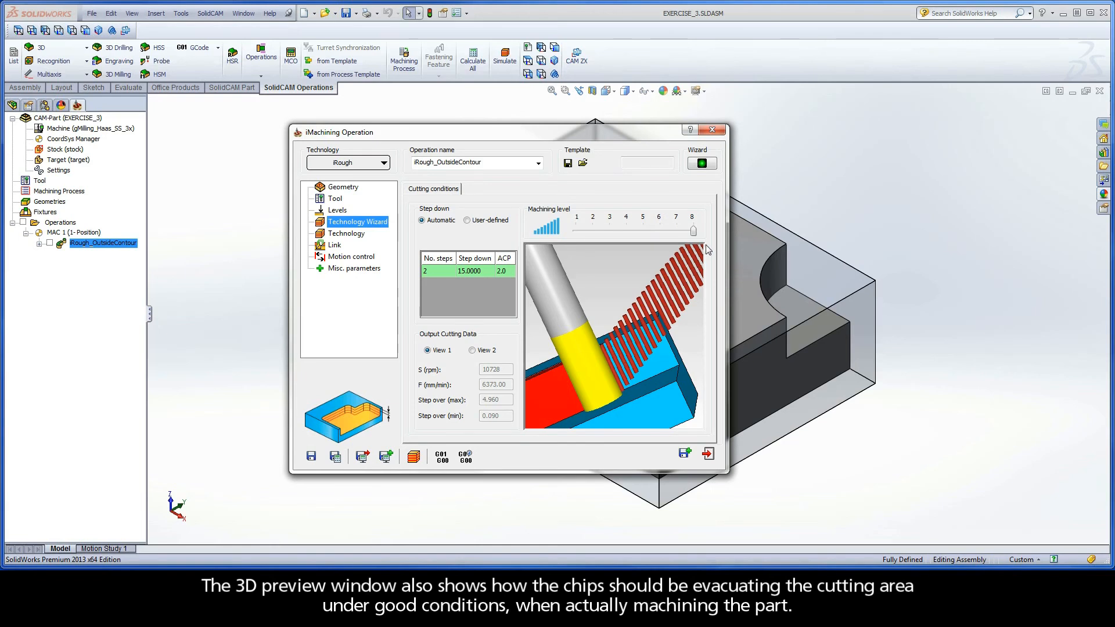
Return the Machining level to 5, save and calculate the outside contour roughing operation, and close its dialog
{"action": "left_click_drag", "start_coordinate": [693, 231], "coordinate": [643, 233]}
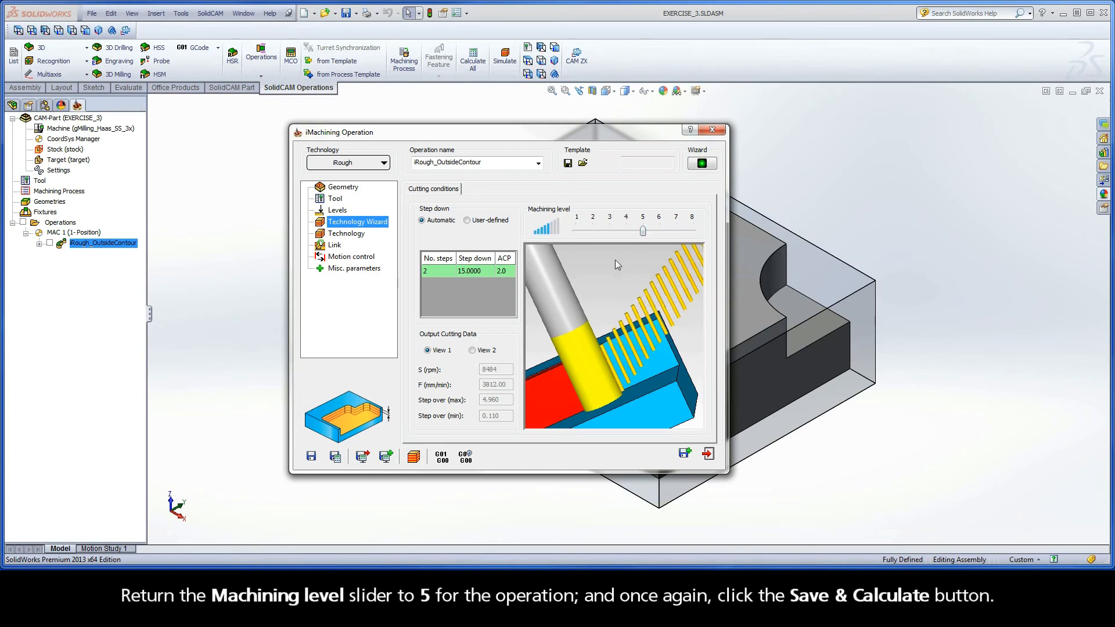
{"action": "left_click", "coordinate": [335, 458]}
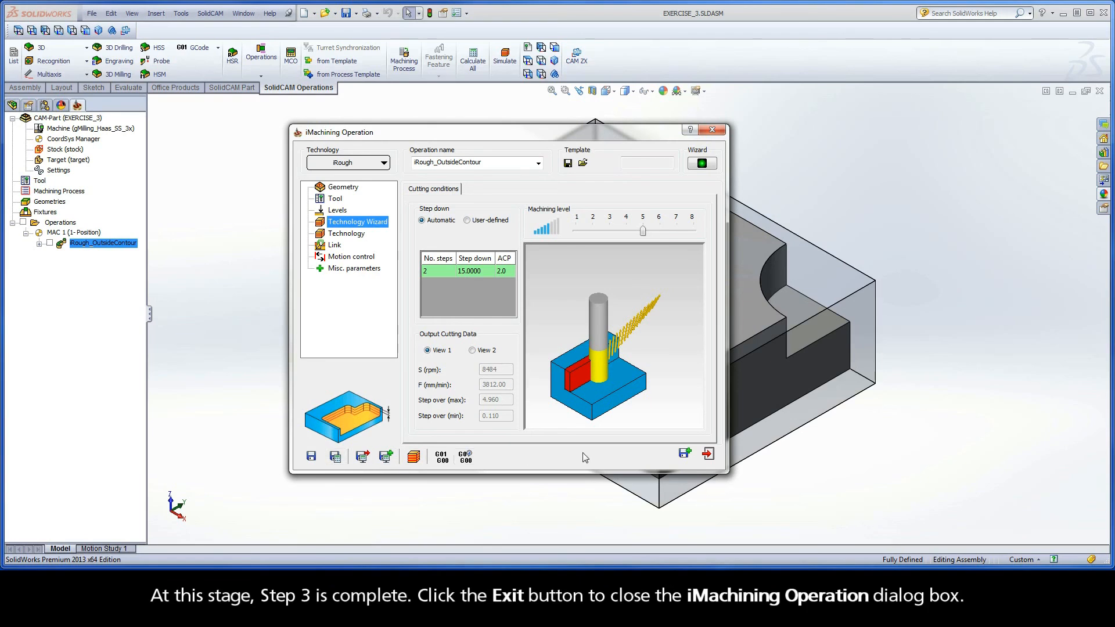
{"action": "left_click", "coordinate": [708, 454]}
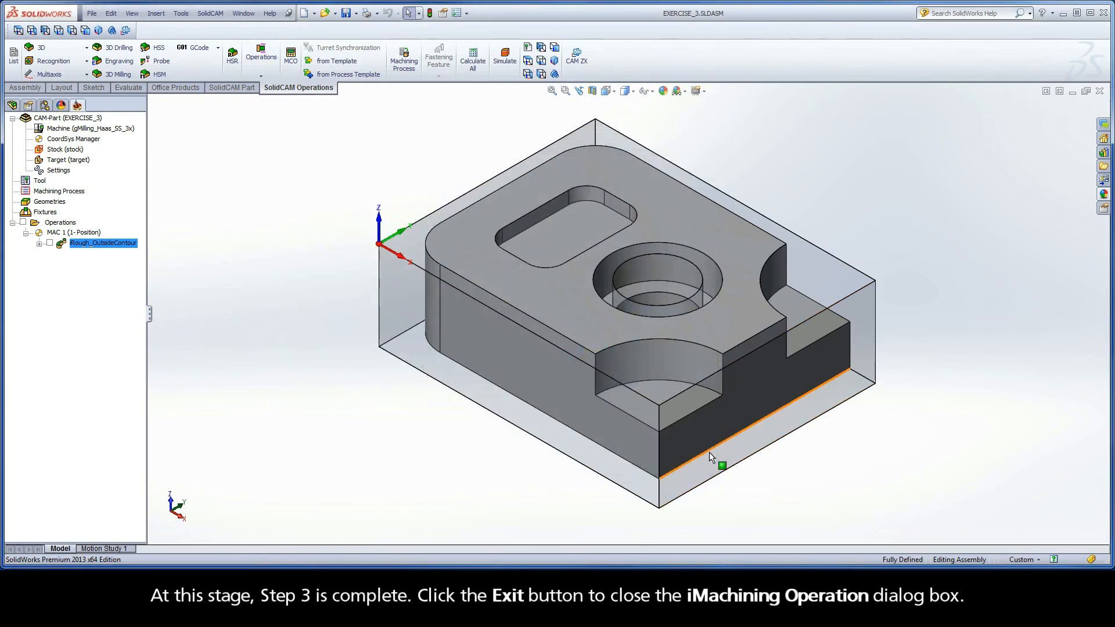